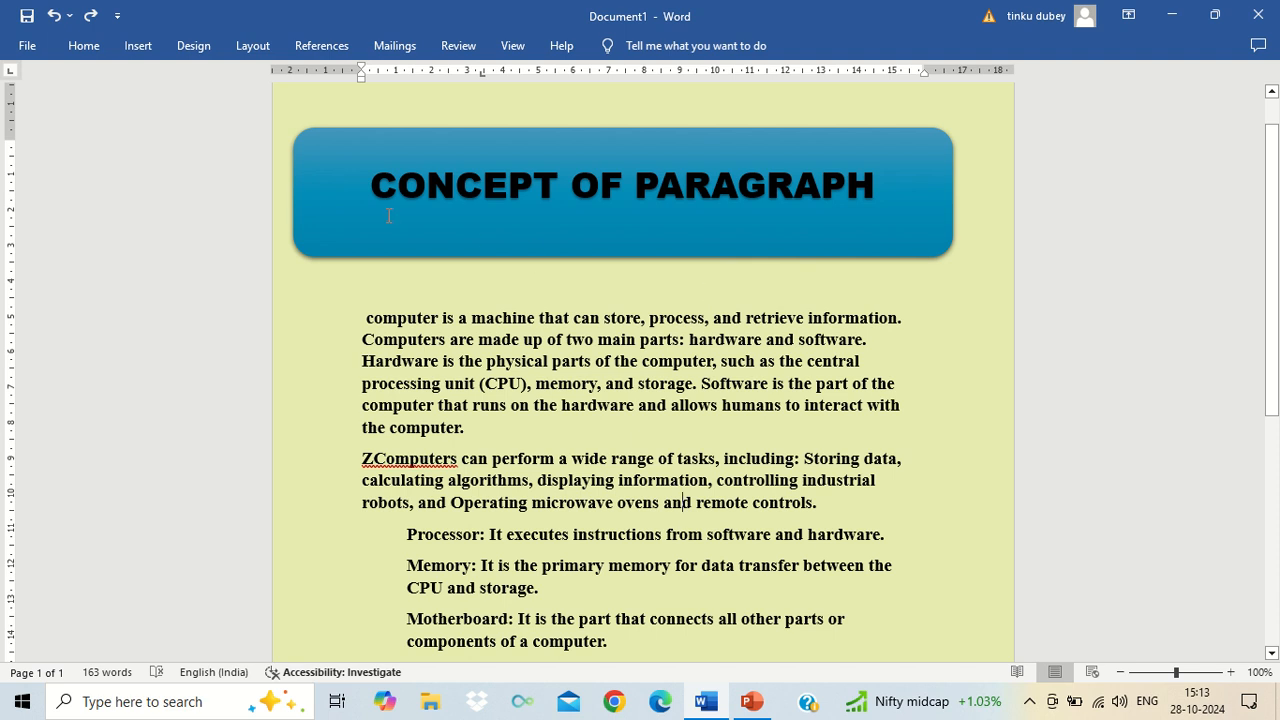
# Step: Examine the bullet, numbering and multilevel list styles available for the paragraph starting with "ZComputers"
pyautogui.click(89, 54)
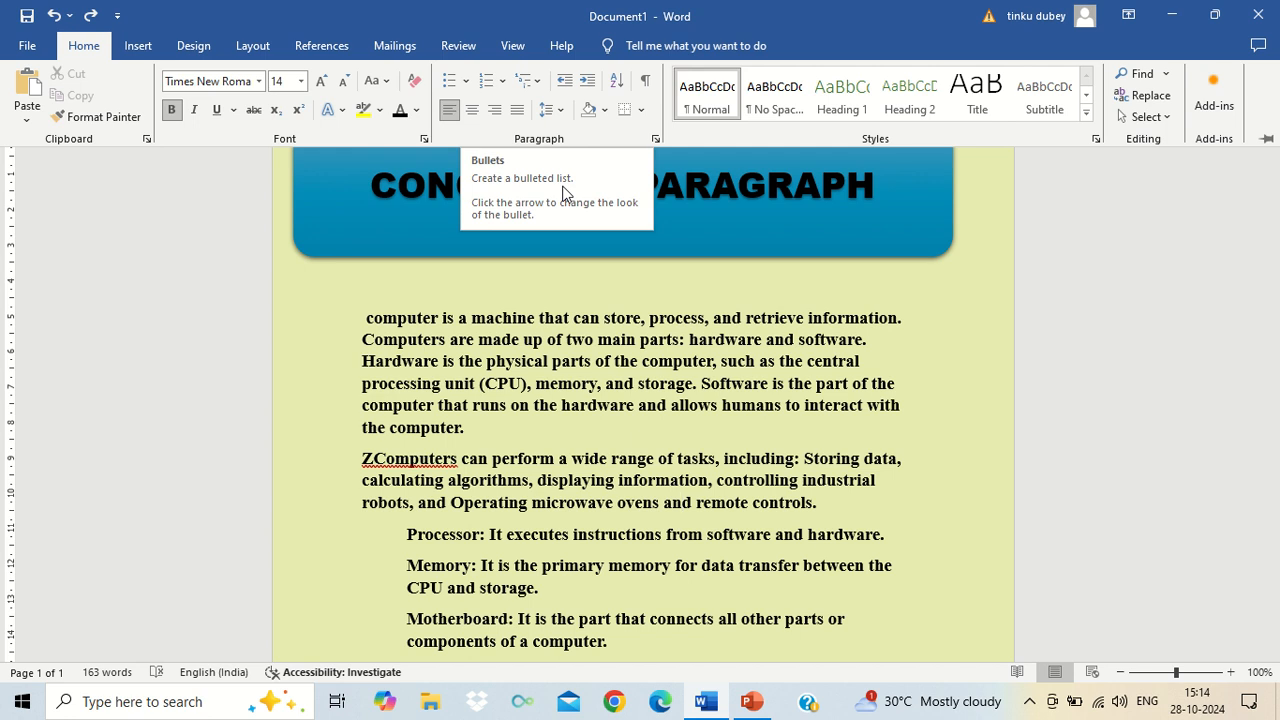
pyautogui.click(463, 84)
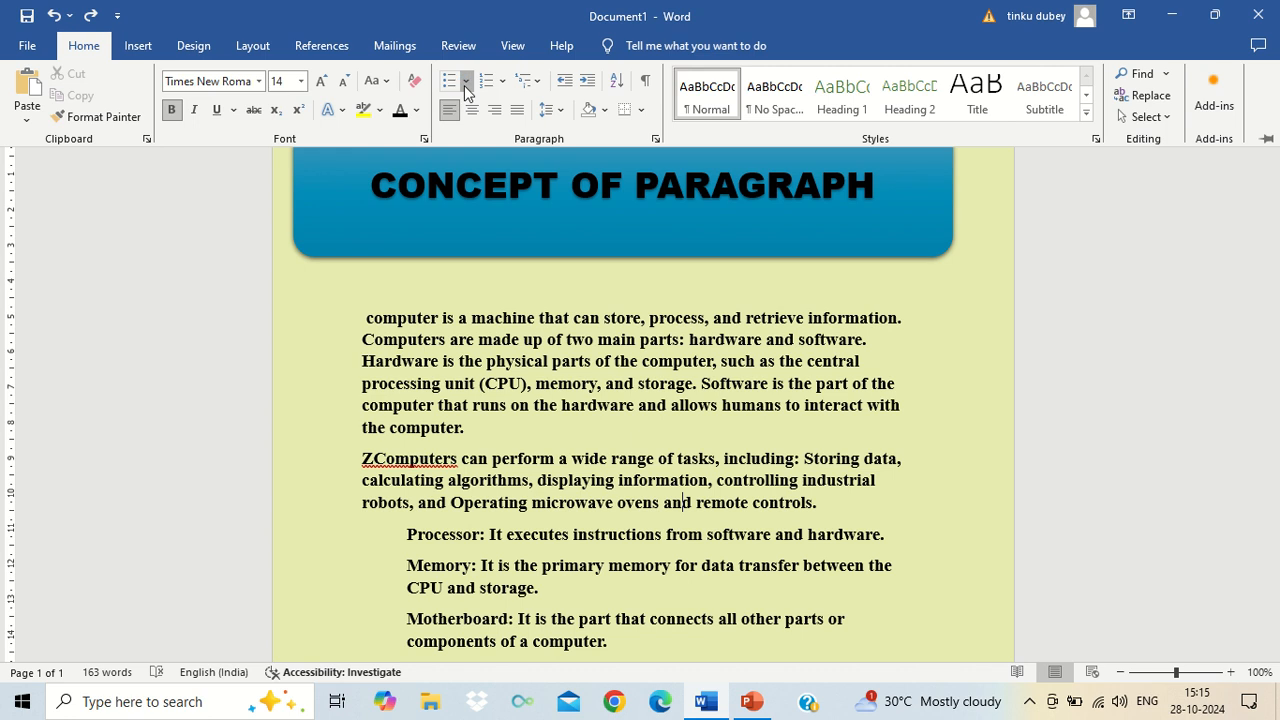
pyautogui.hotkey('ctrl', 'F1')
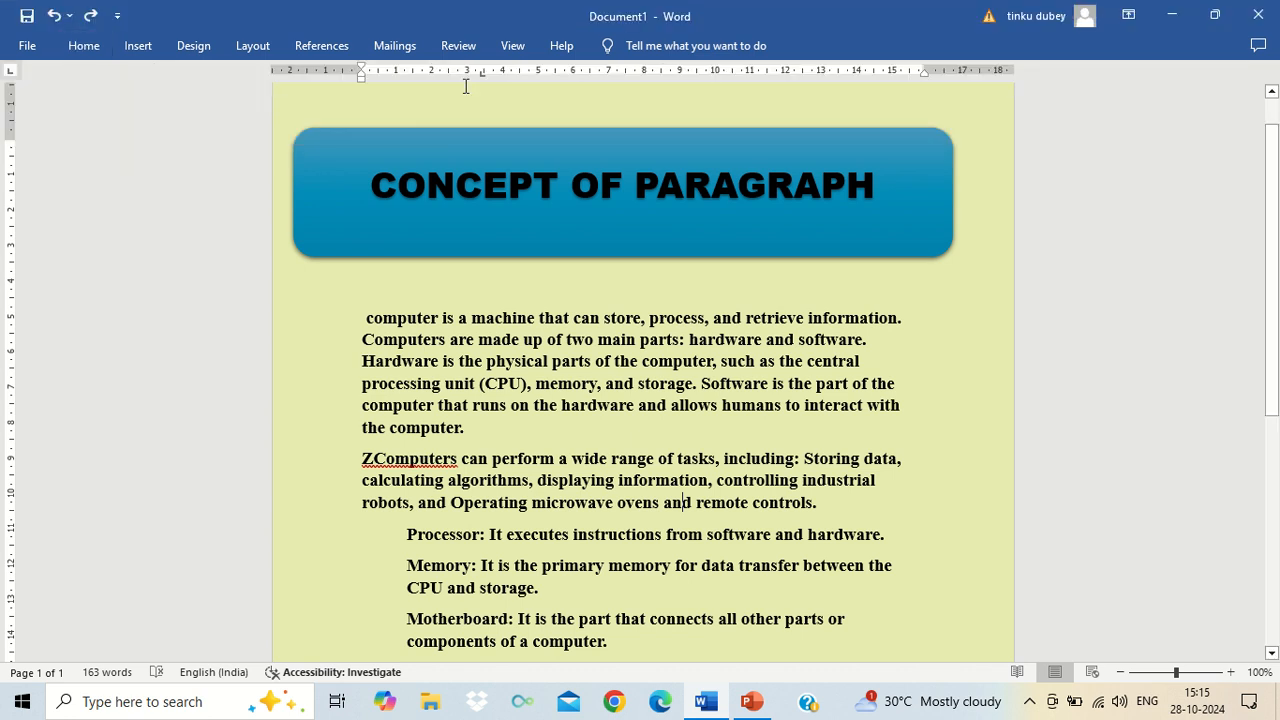
pyautogui.click(88, 47)
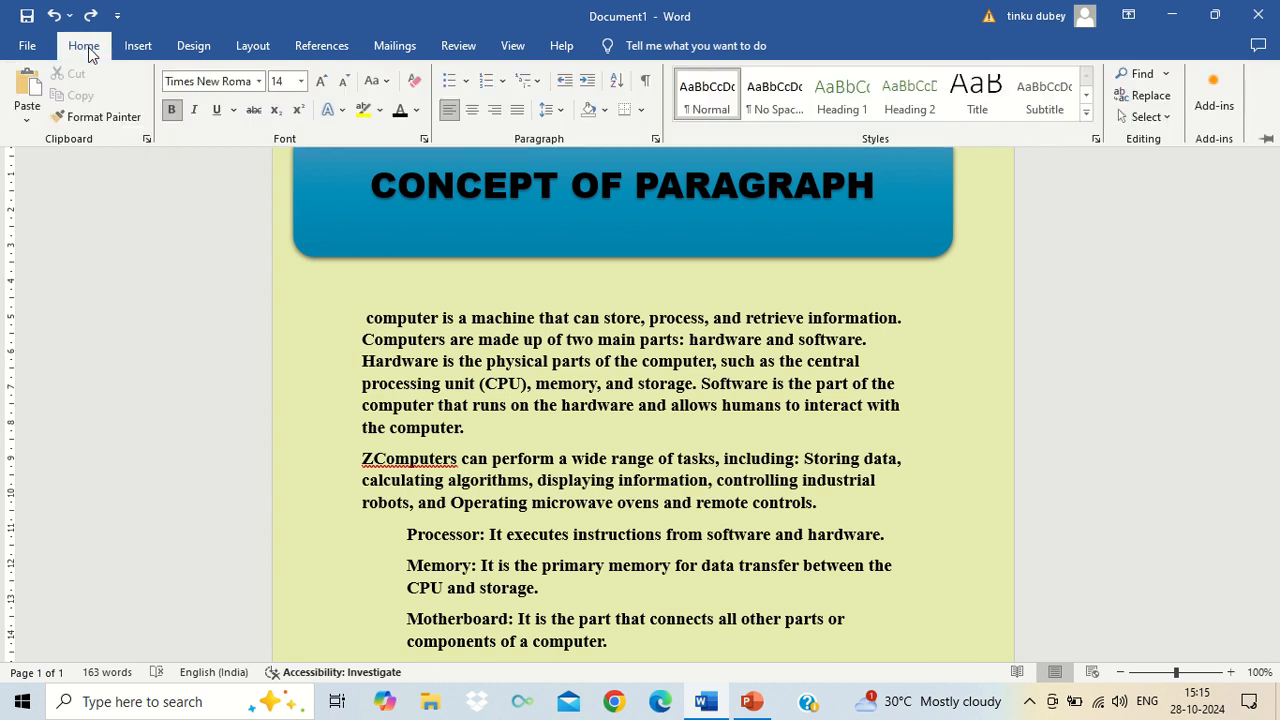
pyautogui.click(466, 82)
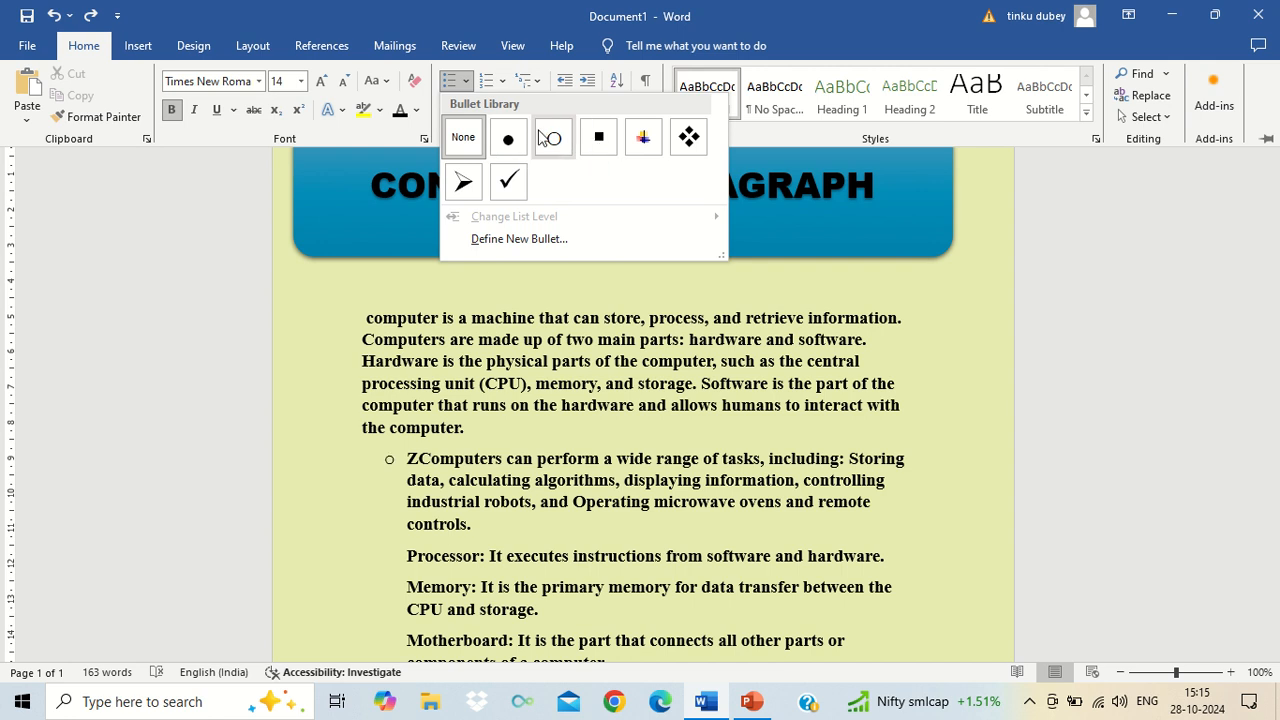
pyautogui.click(503, 81)
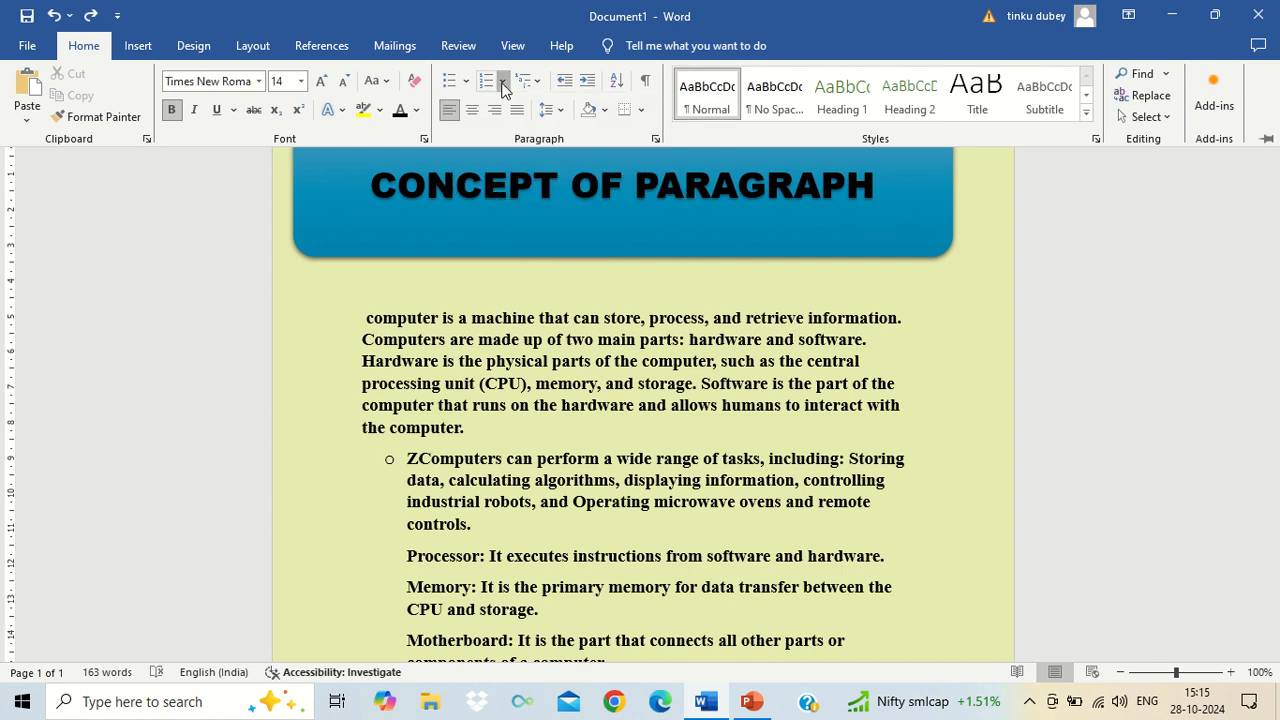
pyautogui.click(503, 81)
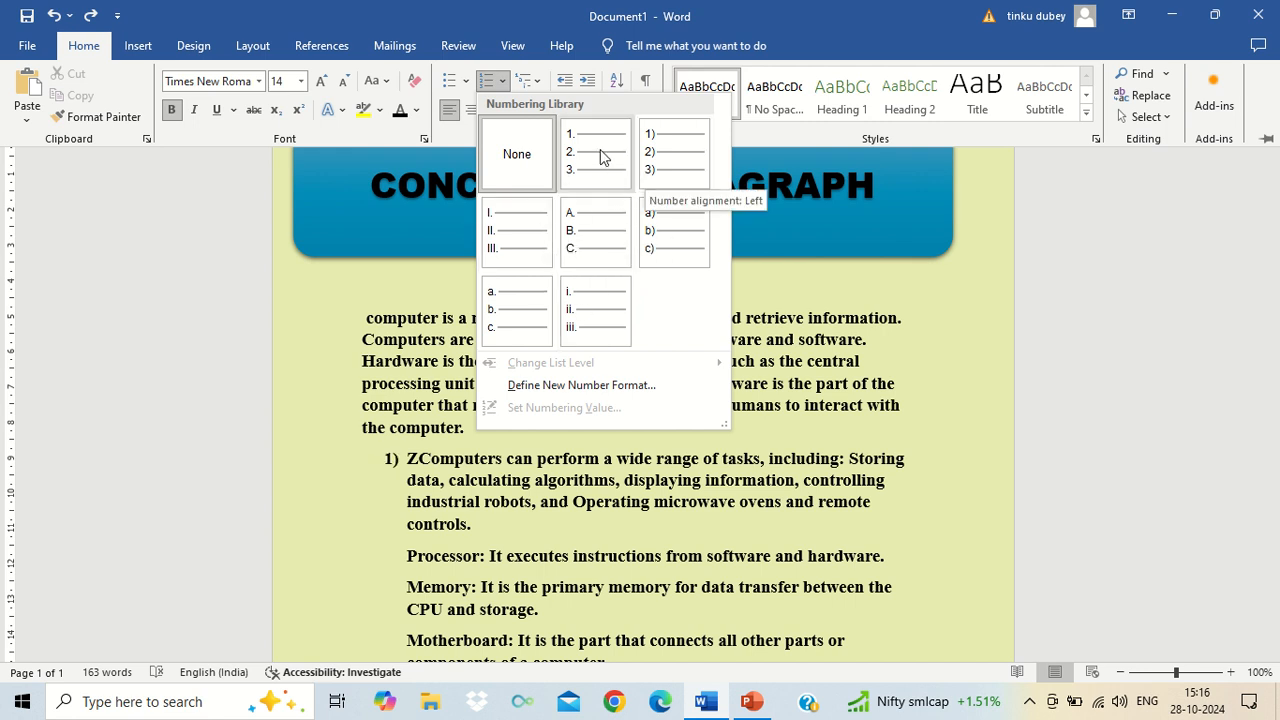
pyautogui.click(539, 88)
pyautogui.click(539, 88)
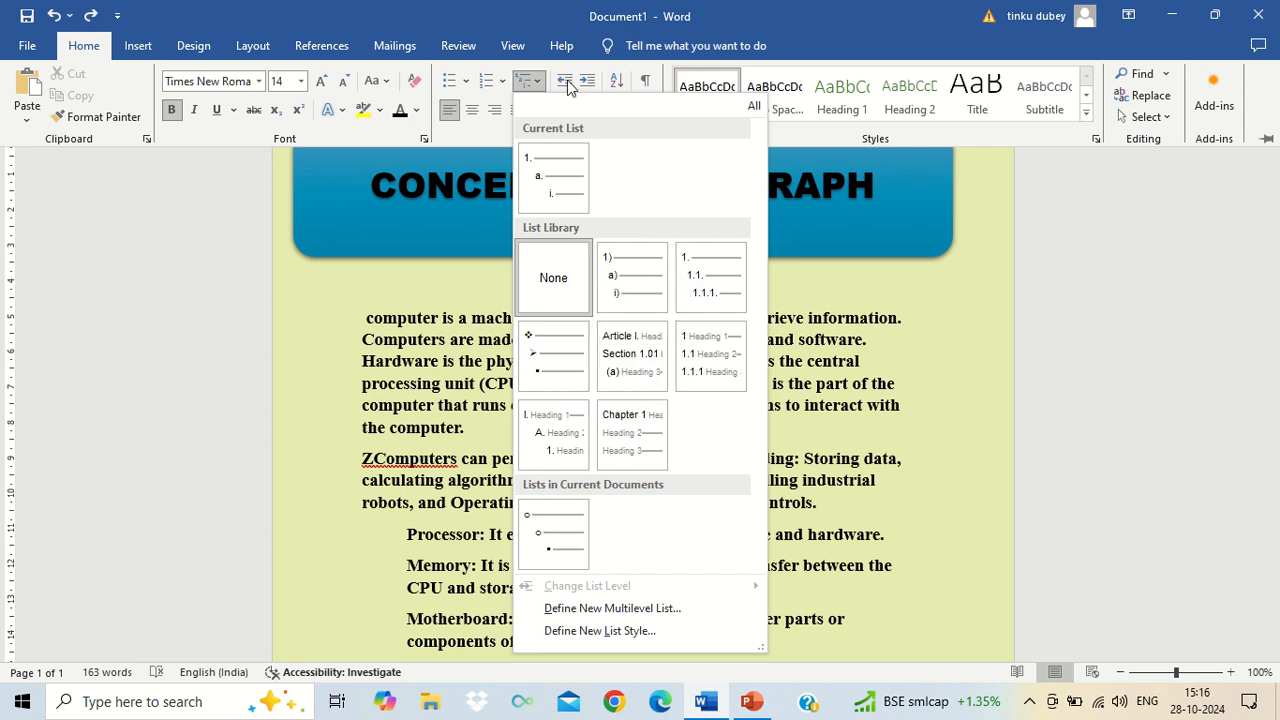
pyautogui.click(796, 286)
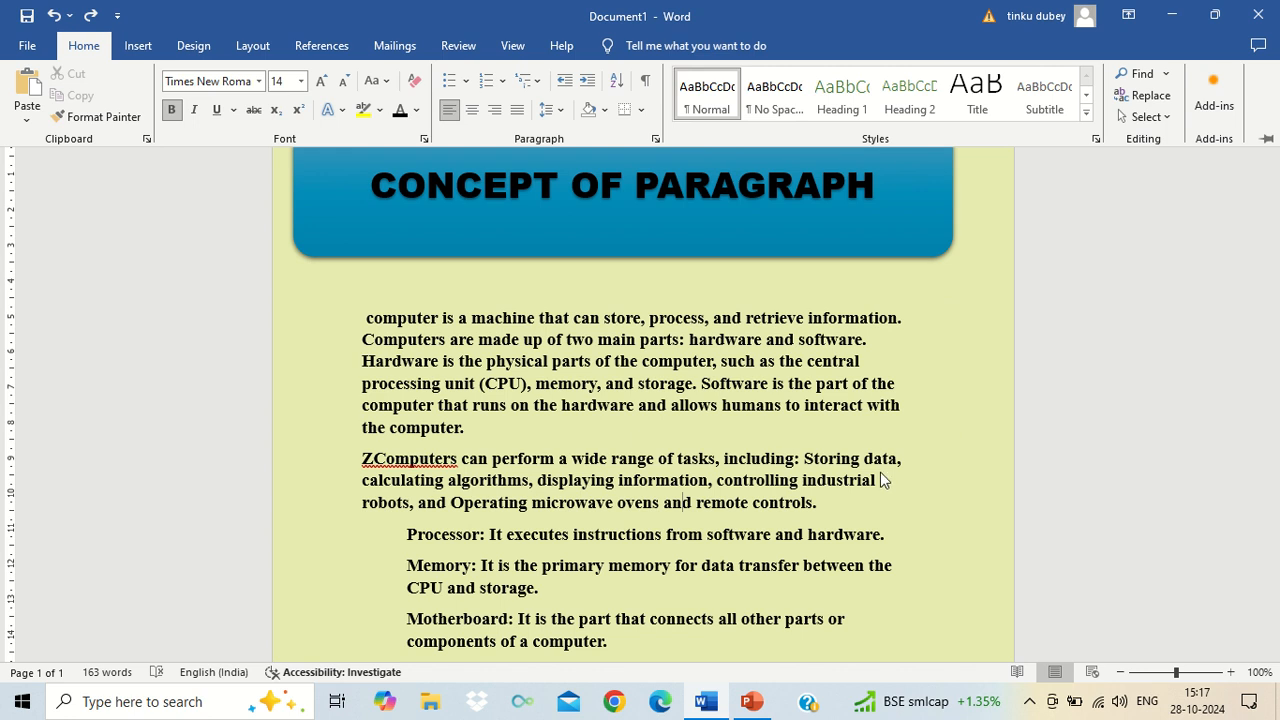
# Step: Examine the shading colours and border options available for the paragraph starting with "ZComputers"
pyautogui.click(566, 82)
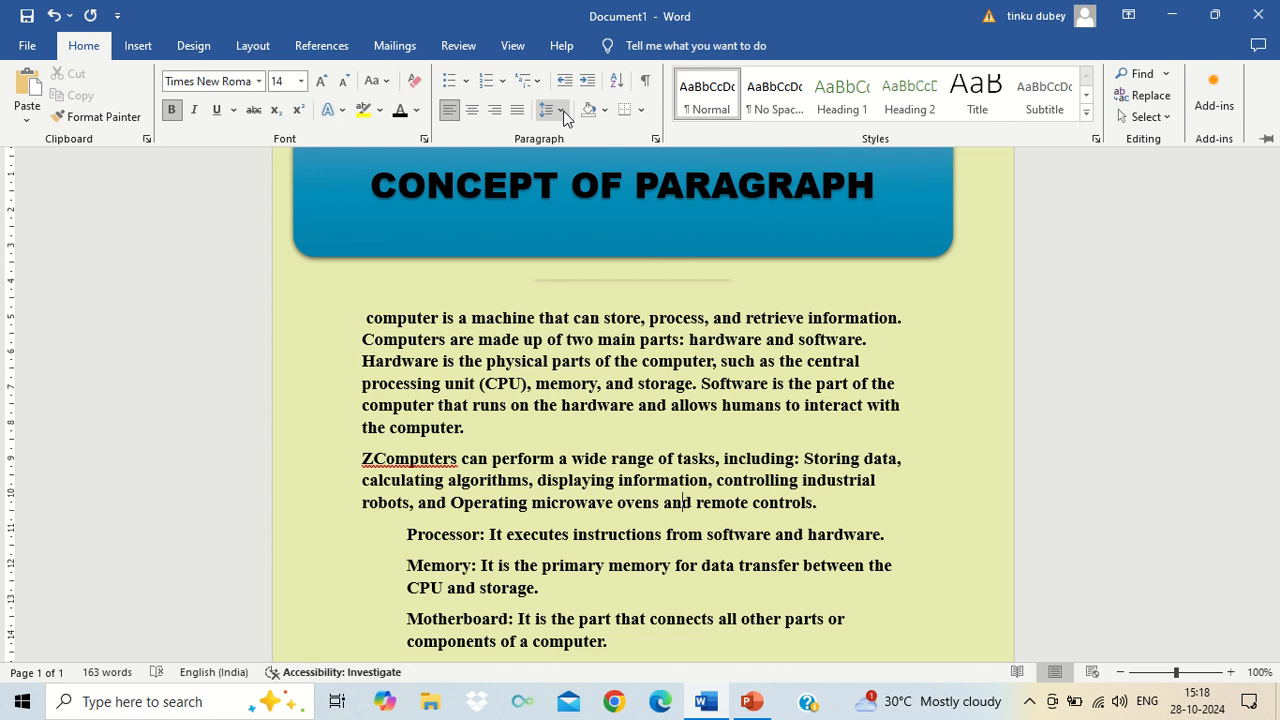
pyautogui.click(604, 112)
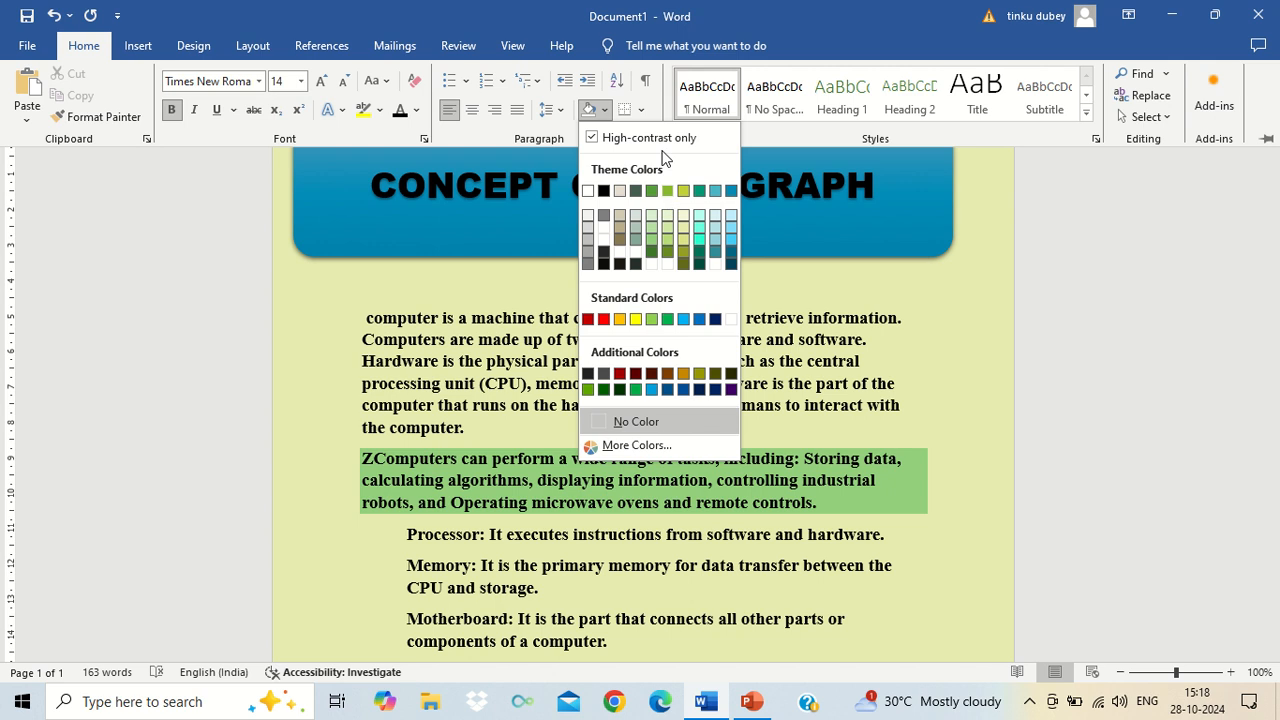
pyautogui.click(641, 110)
pyautogui.click(641, 110)
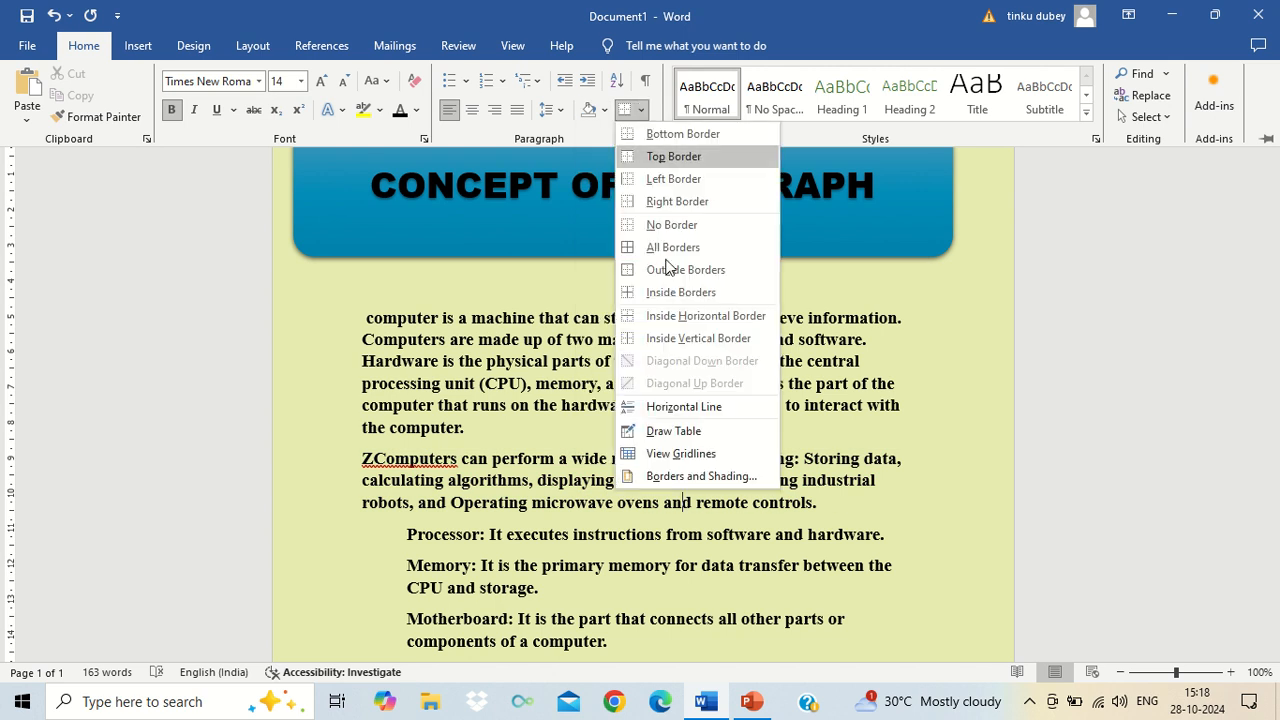
pyautogui.click(490, 343)
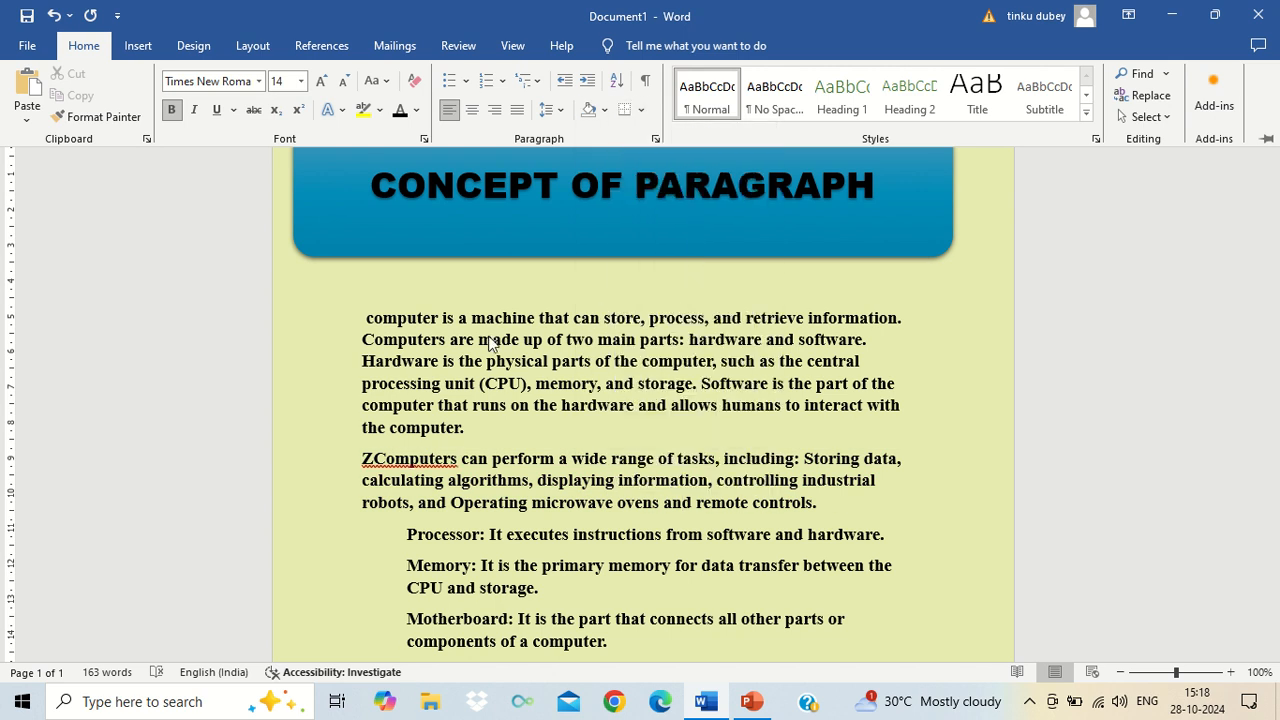
pyautogui.hotkey('ctrl', 'F1')
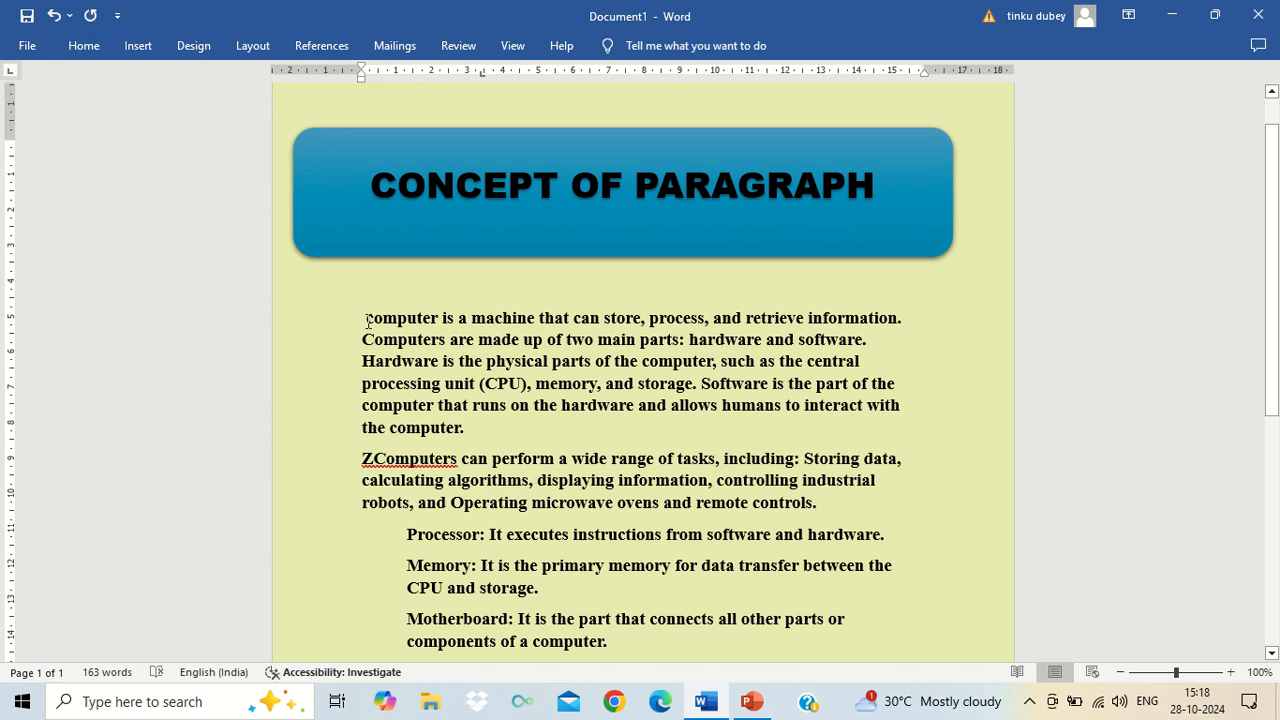
# Step: Select the first two body paragraphs and preview the bullet, numbering and multilevel list styles without applying any
pyautogui.moveTo(368, 321); pyautogui.dragTo(816, 510)
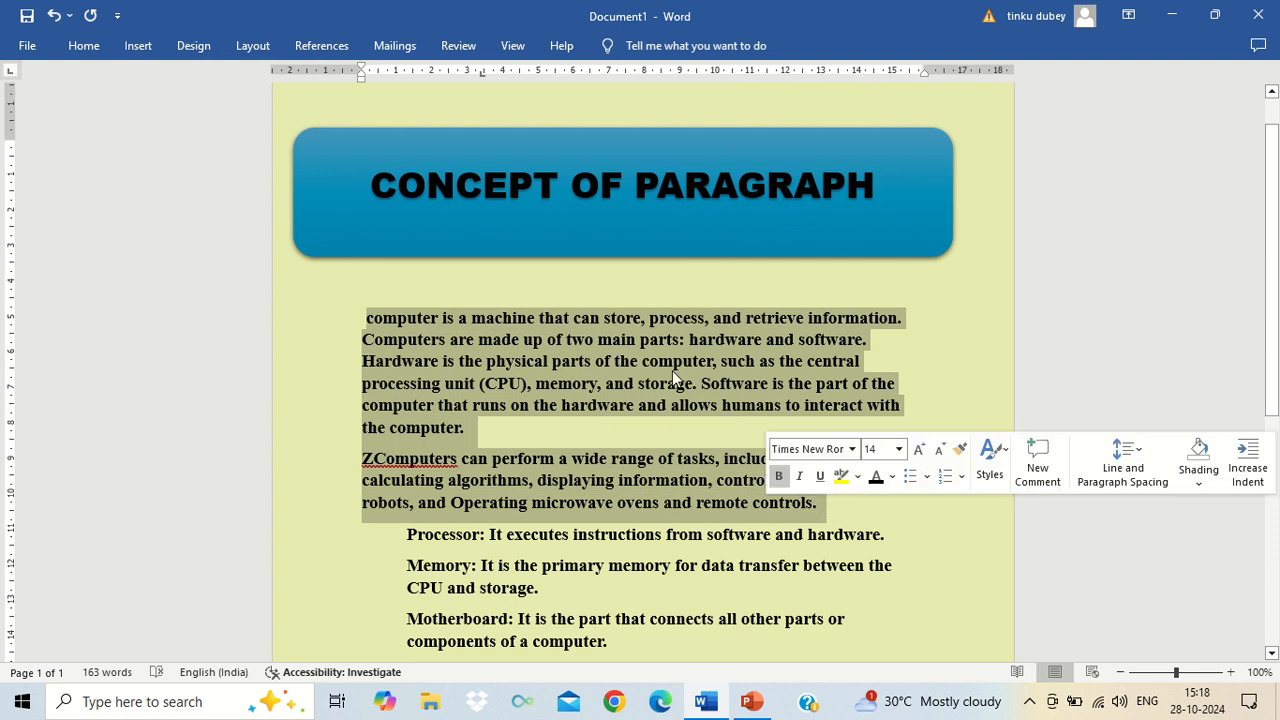
pyautogui.click(88, 52)
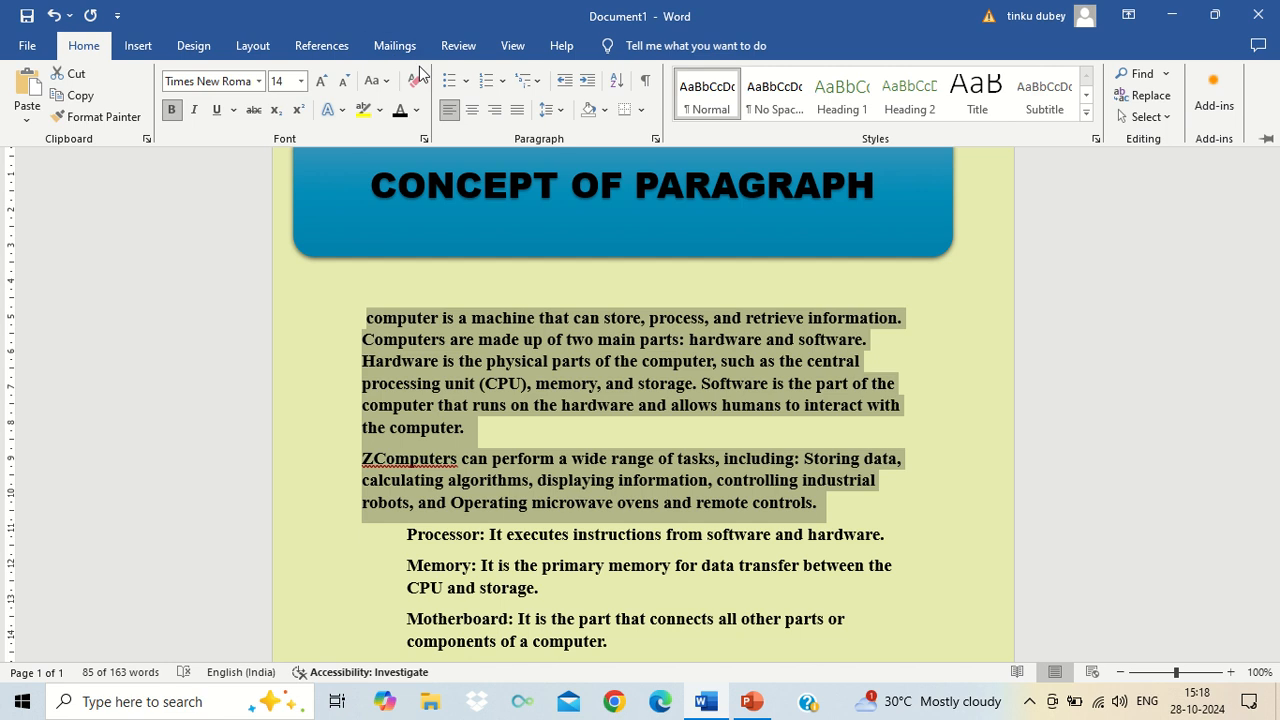
pyautogui.click(465, 82)
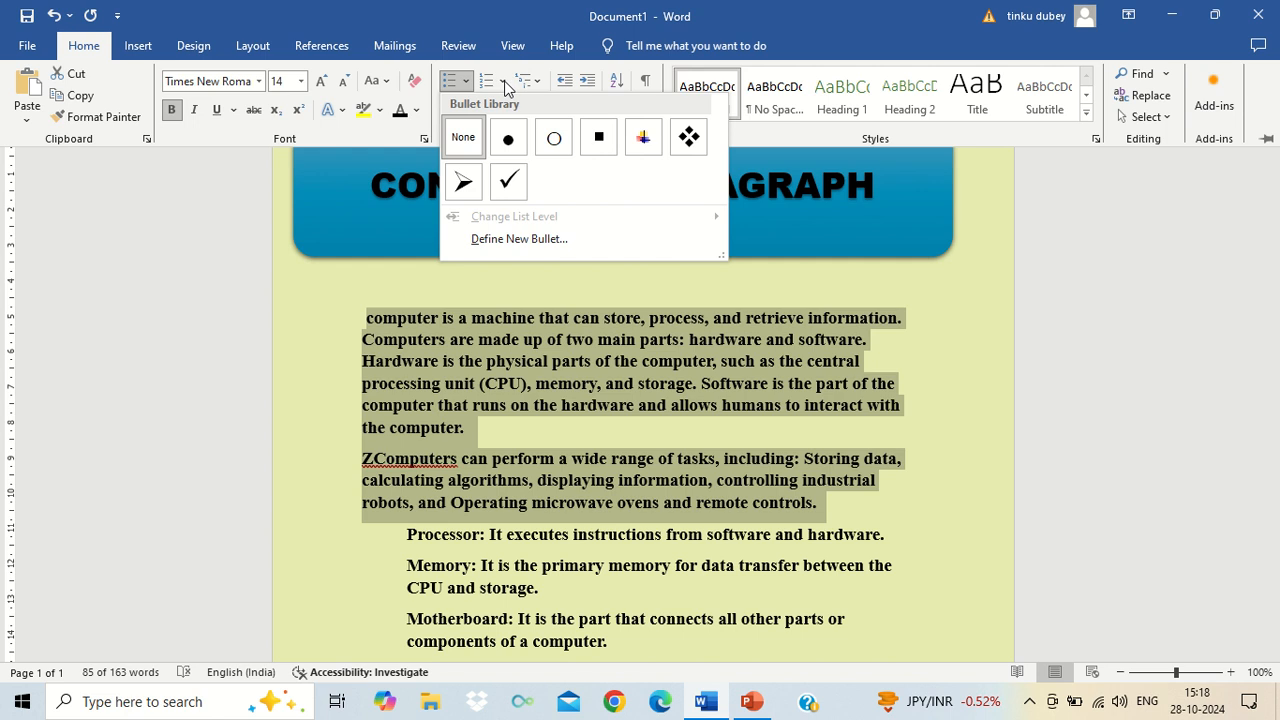
pyautogui.click(503, 82)
pyautogui.click(503, 82)
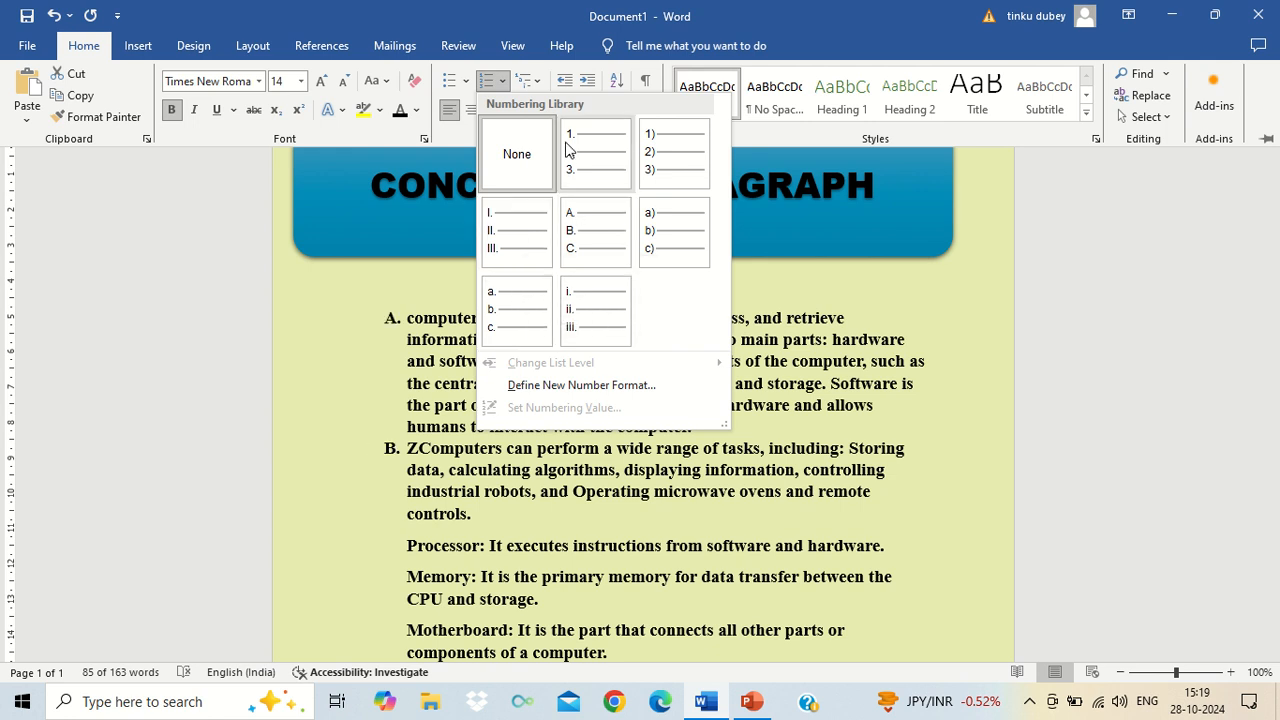
pyautogui.click(539, 81)
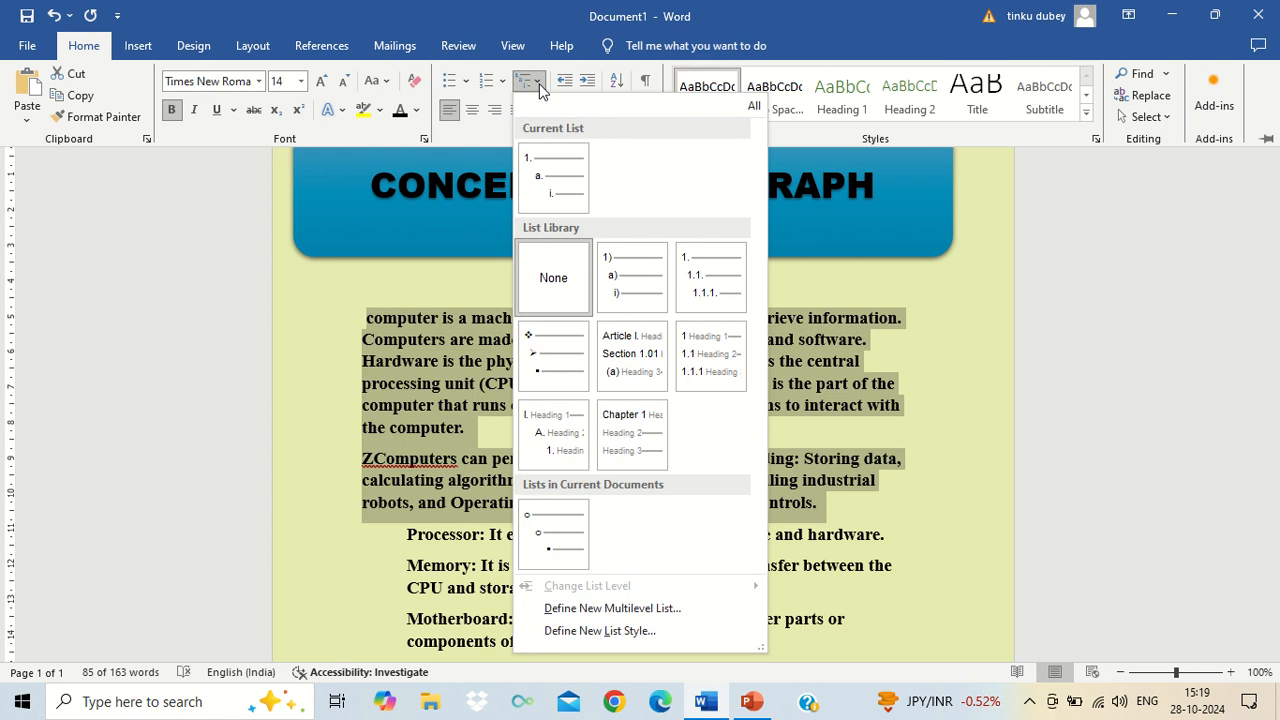
pyautogui.moveTo(628, 297)
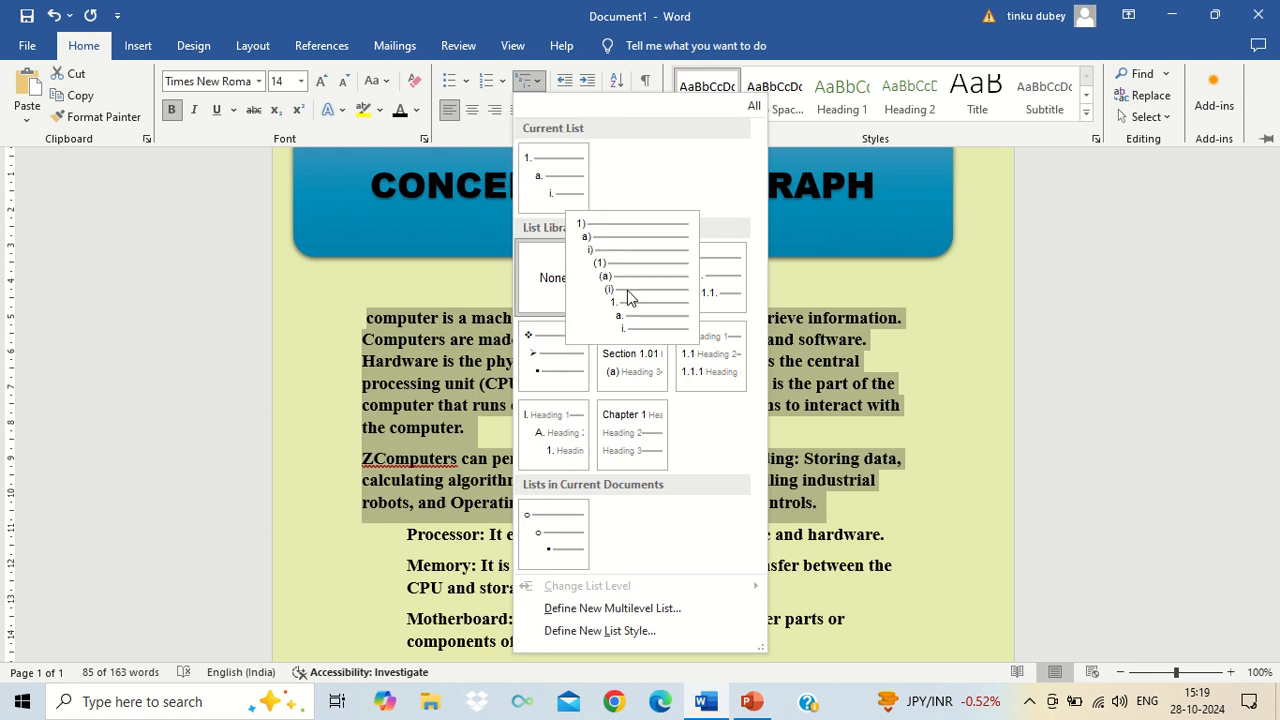
pyautogui.moveTo(576, 383)
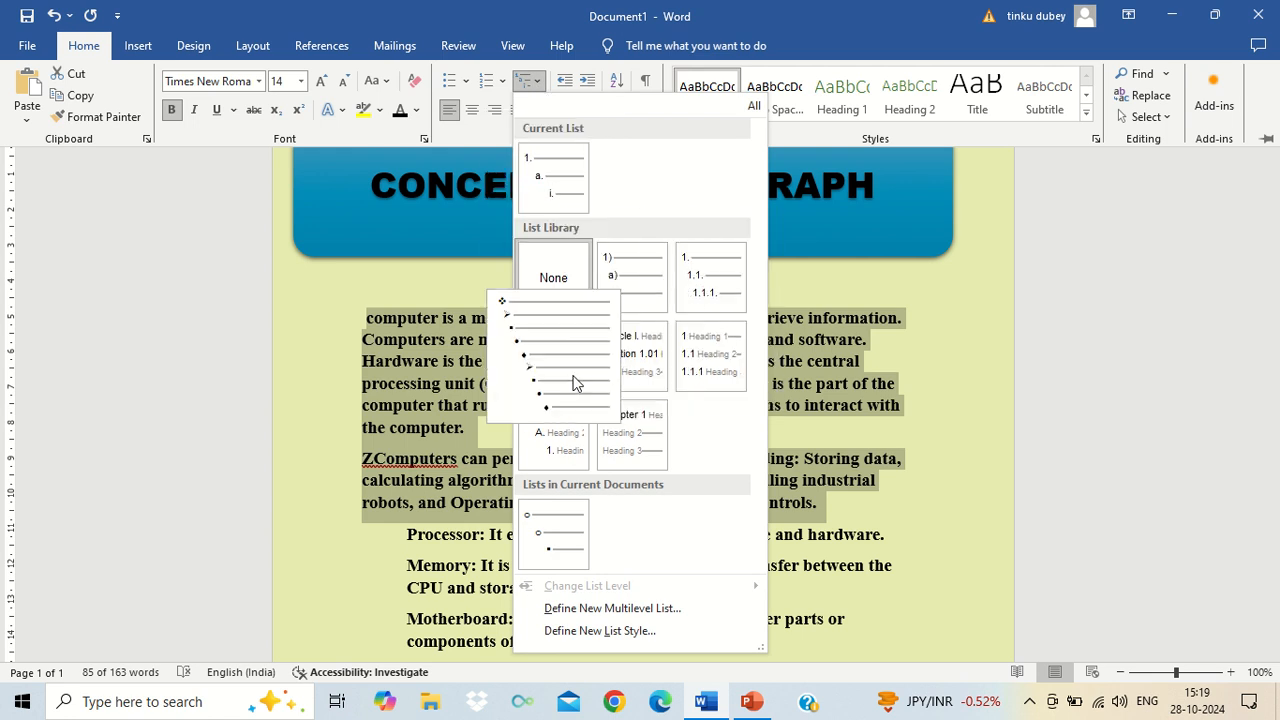
pyautogui.click(800, 364)
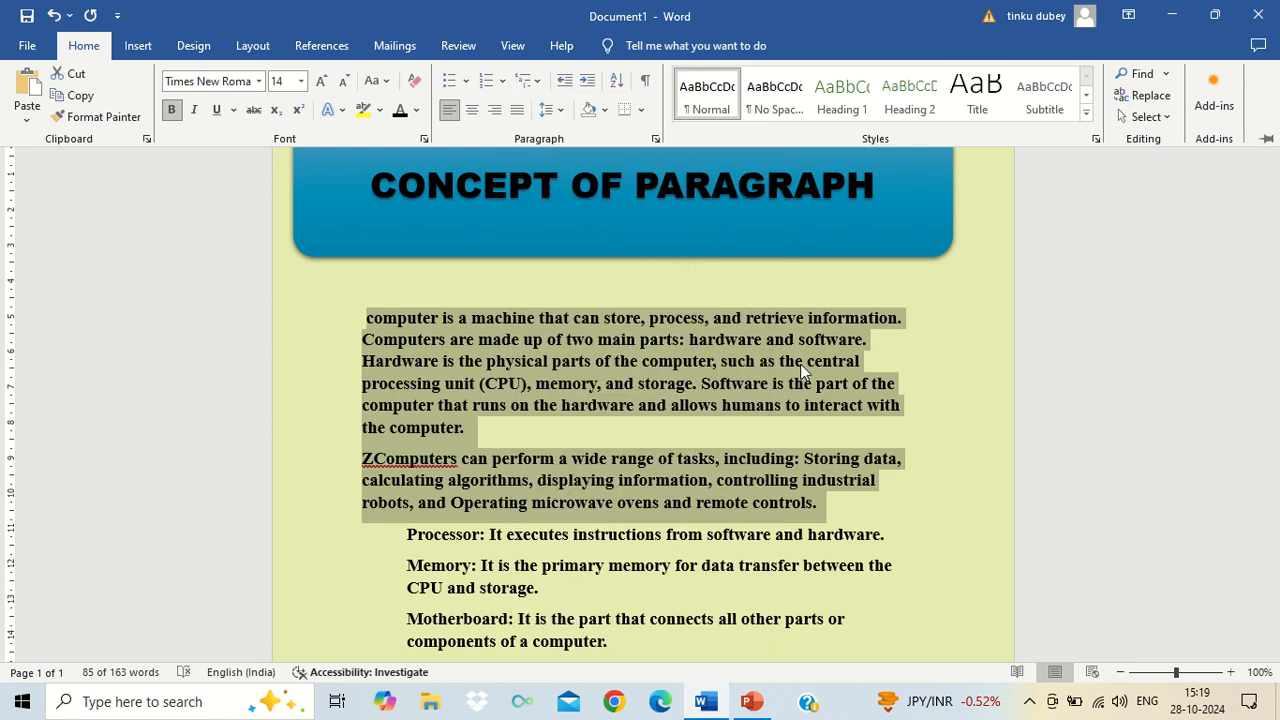
# Step: Apply the 1., 1.1., 1.1.1. multilevel list style to the Processor, Memory and Motherboard paragraphs
pyautogui.click(411, 534)
pyautogui.moveTo(411, 534); pyautogui.dragTo(618, 641)
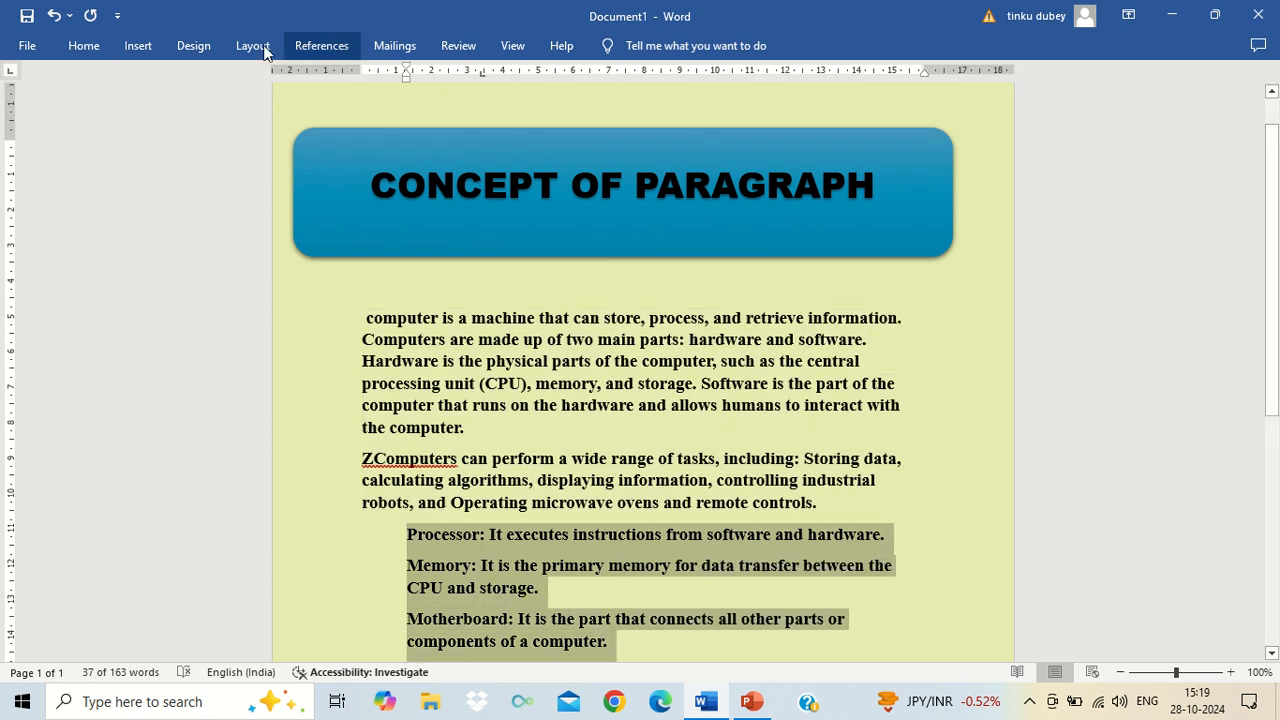
pyautogui.click(84, 46)
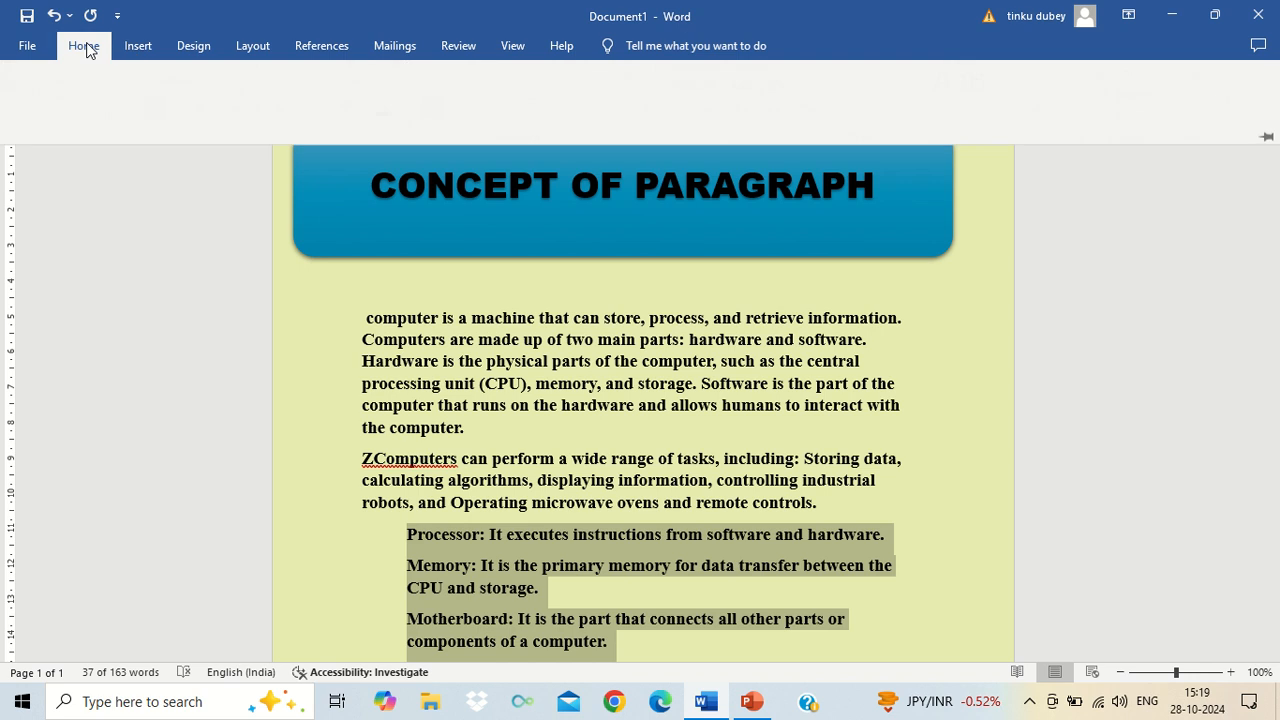
pyautogui.click(530, 81)
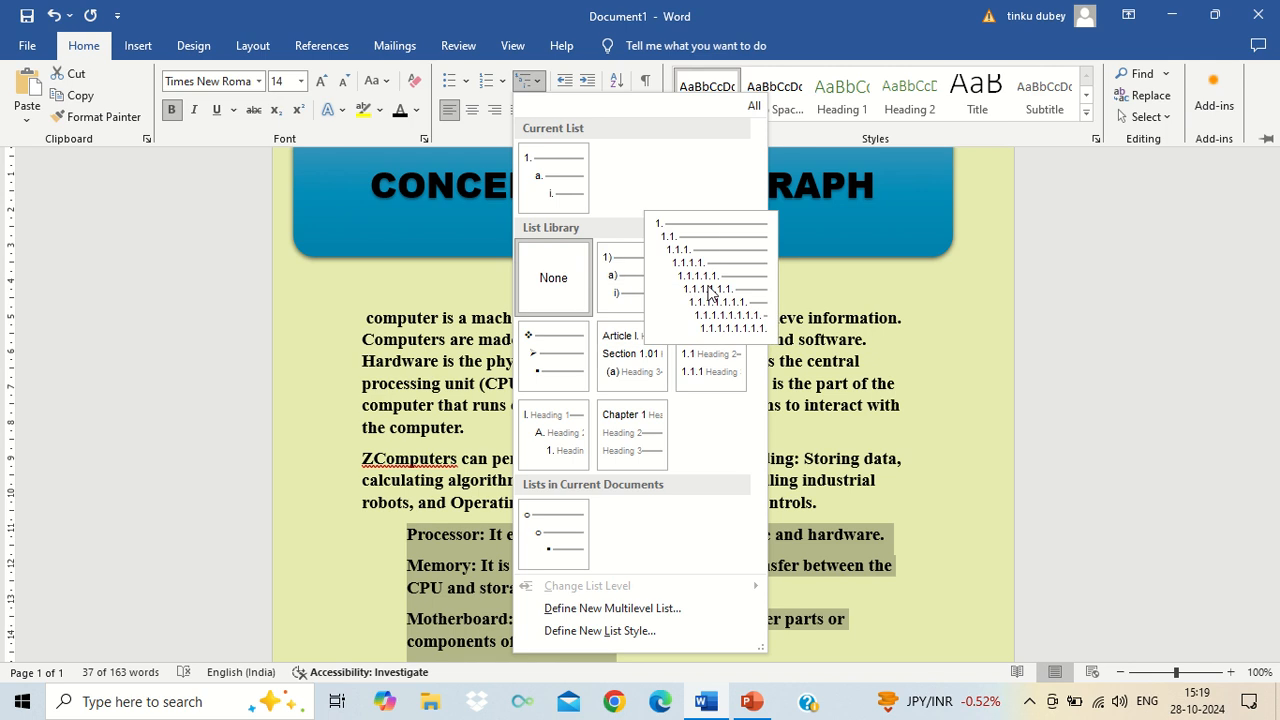
pyautogui.click(708, 290)
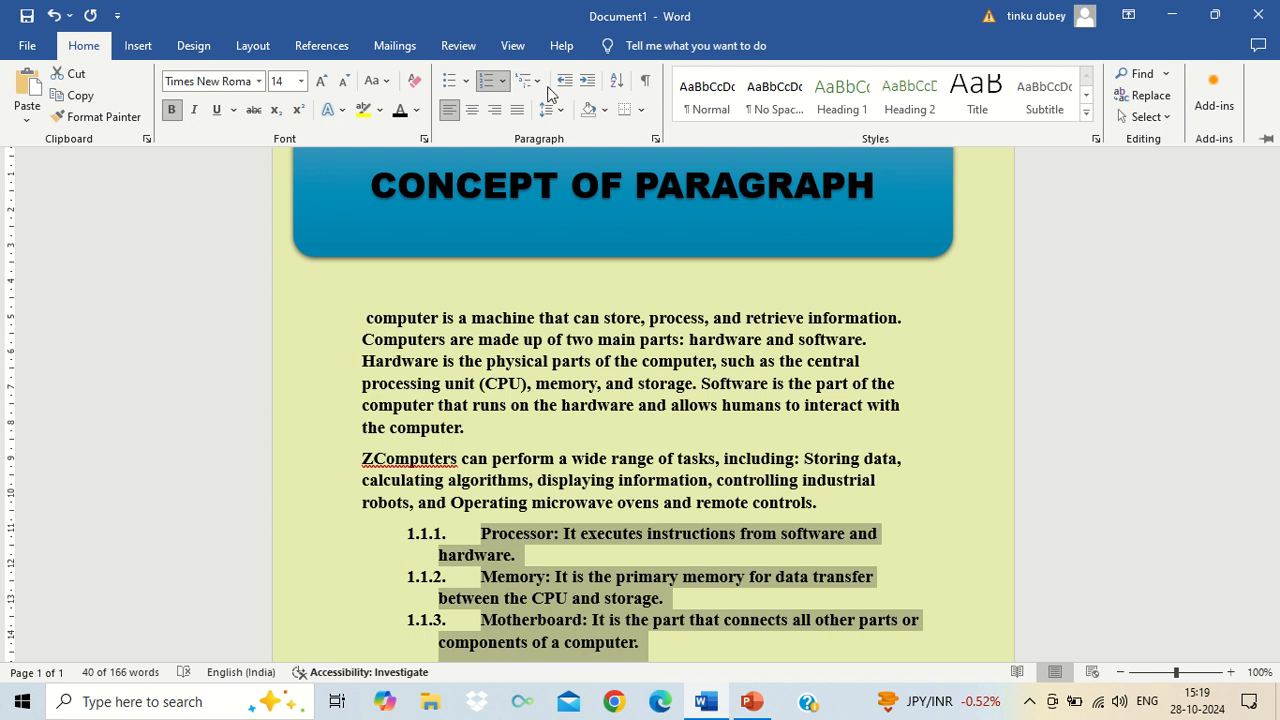
# Step: Increase and decrease the indent of the first two body paragraphs repeatedly, leaving them indented one level further
pyautogui.click(365, 303)
pyautogui.moveTo(367, 317); pyautogui.dragTo(822, 503)
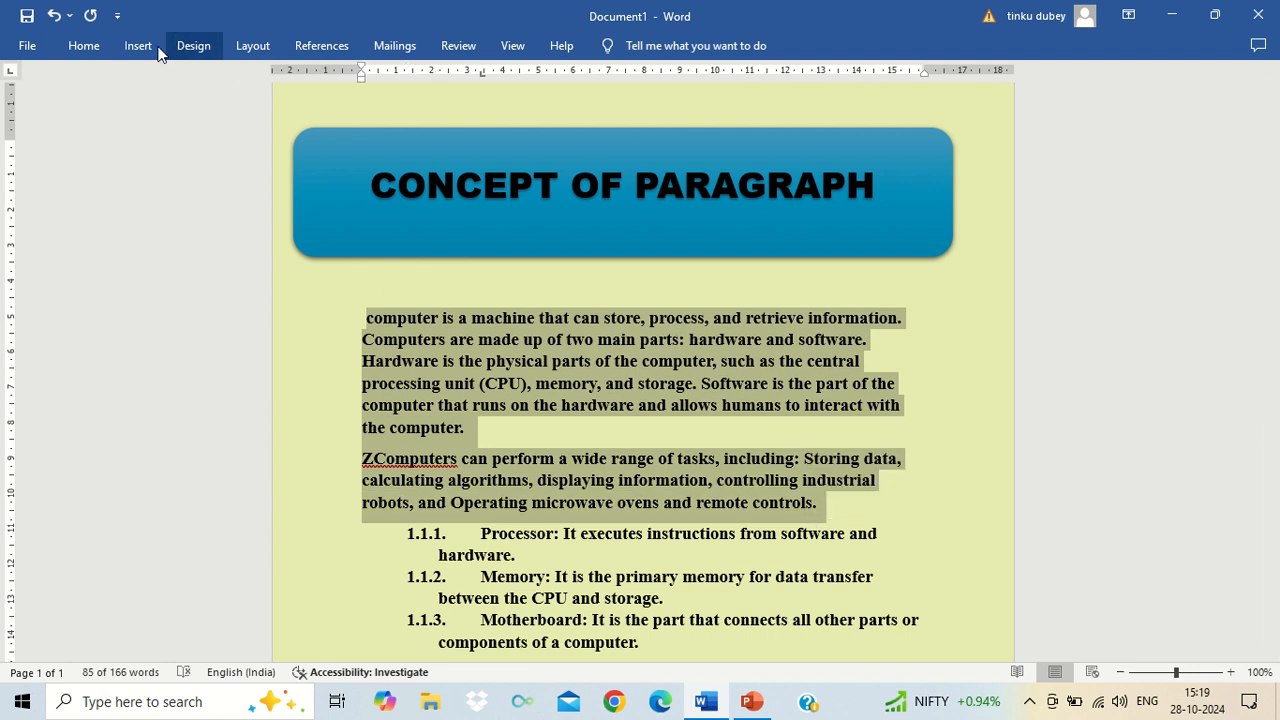
pyautogui.click(95, 51)
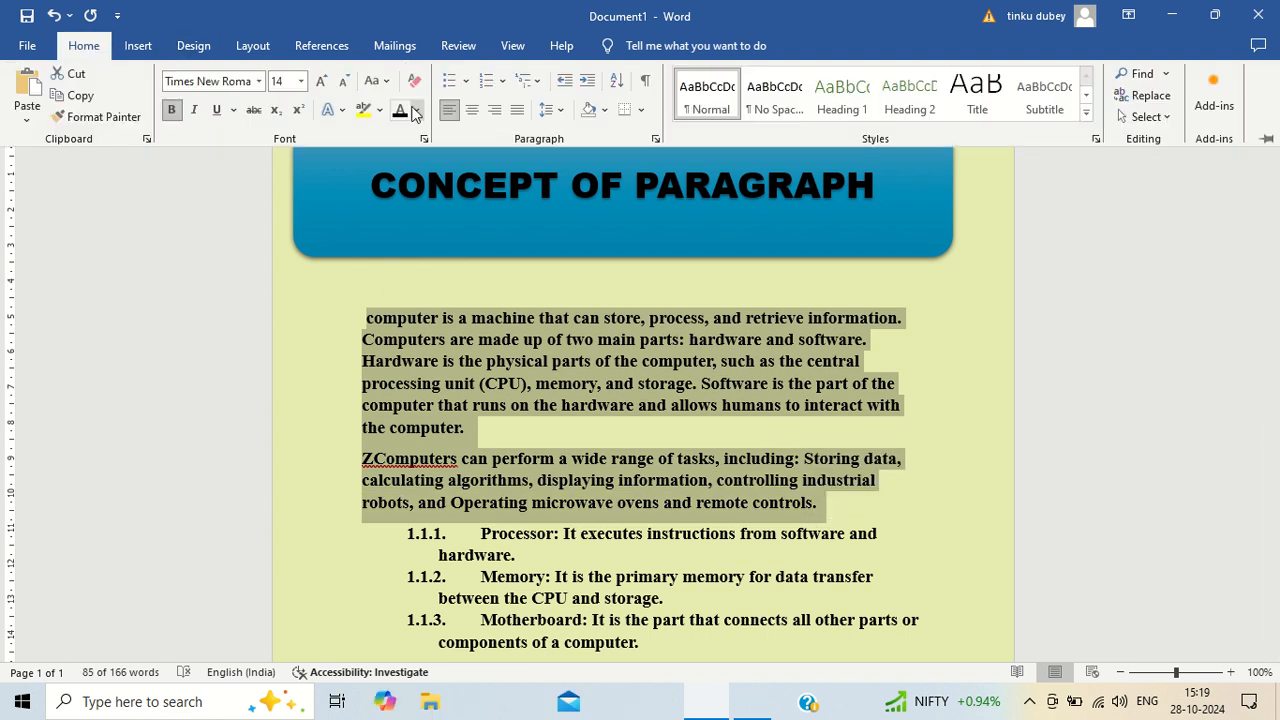
pyautogui.click(589, 82)
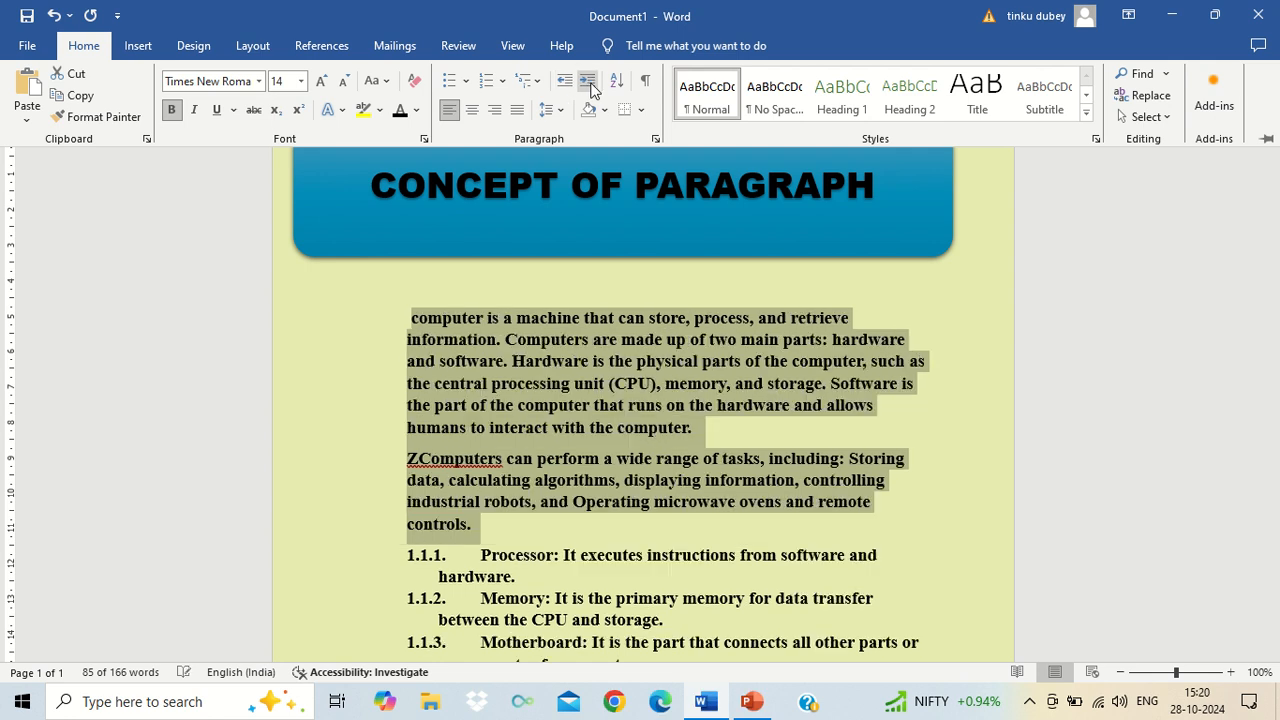
pyautogui.click(562, 88)
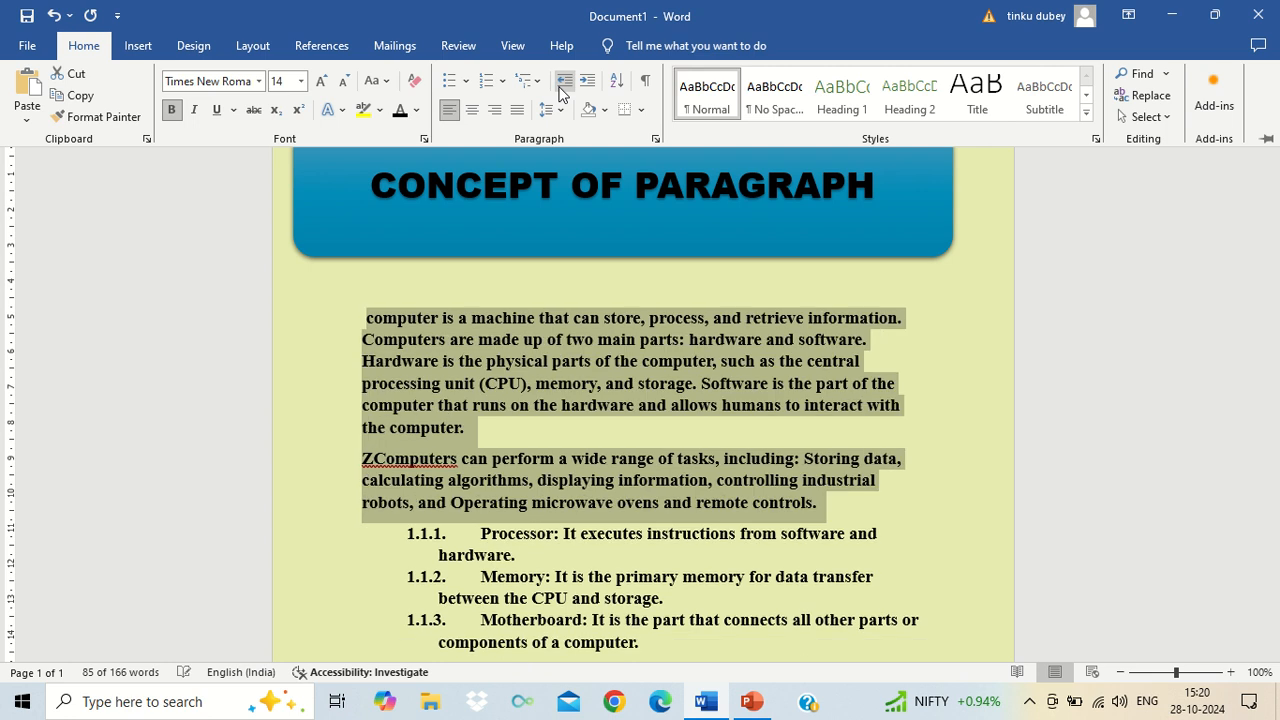
pyautogui.click(586, 88)
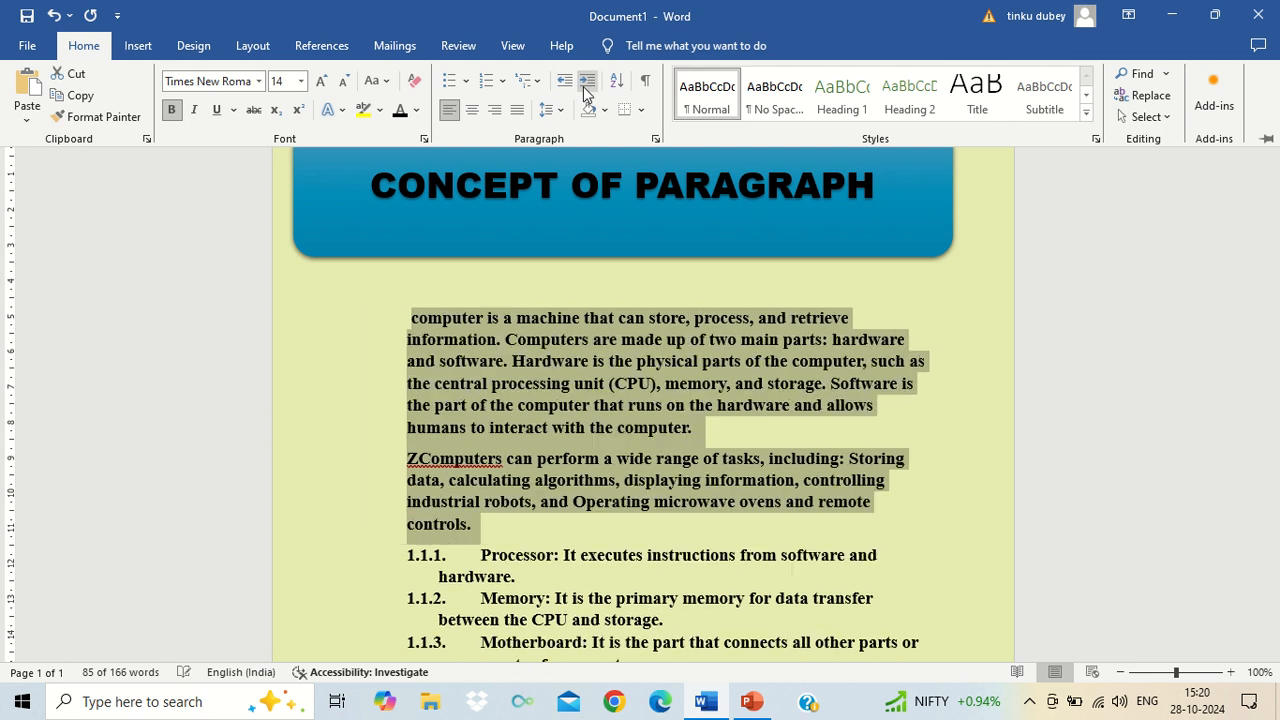
pyautogui.click(564, 88)
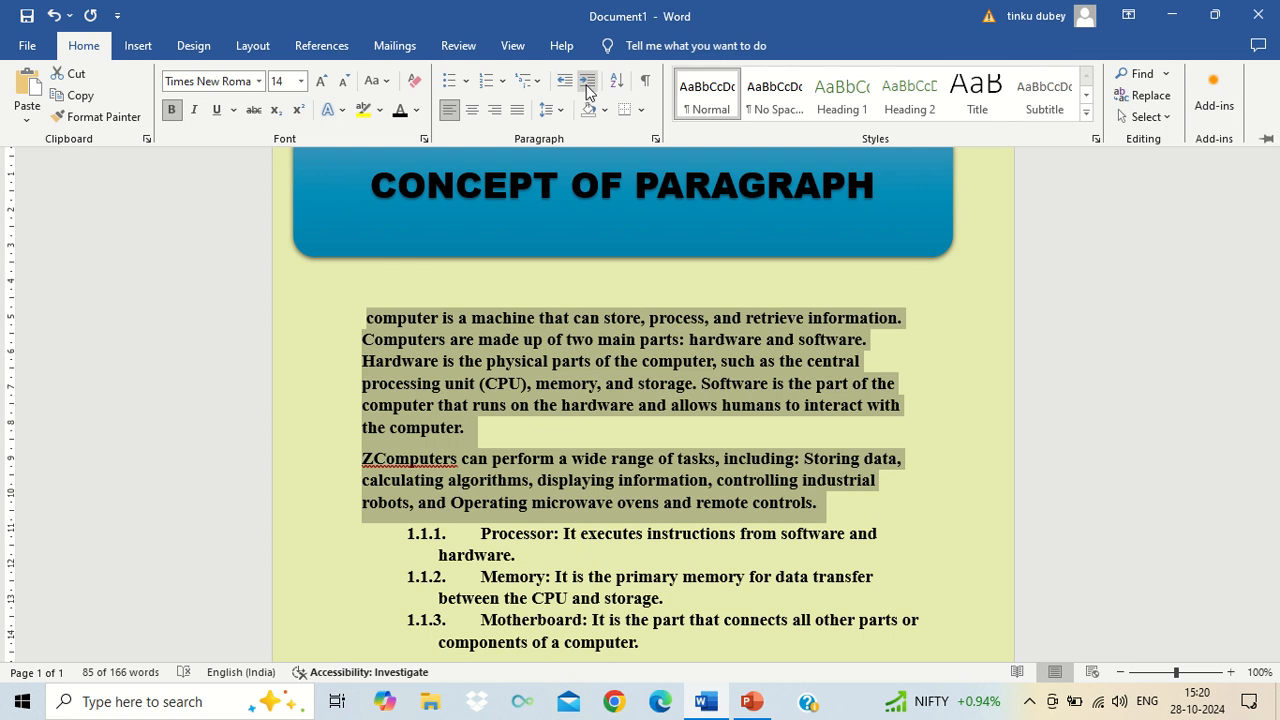
pyautogui.click(587, 88)
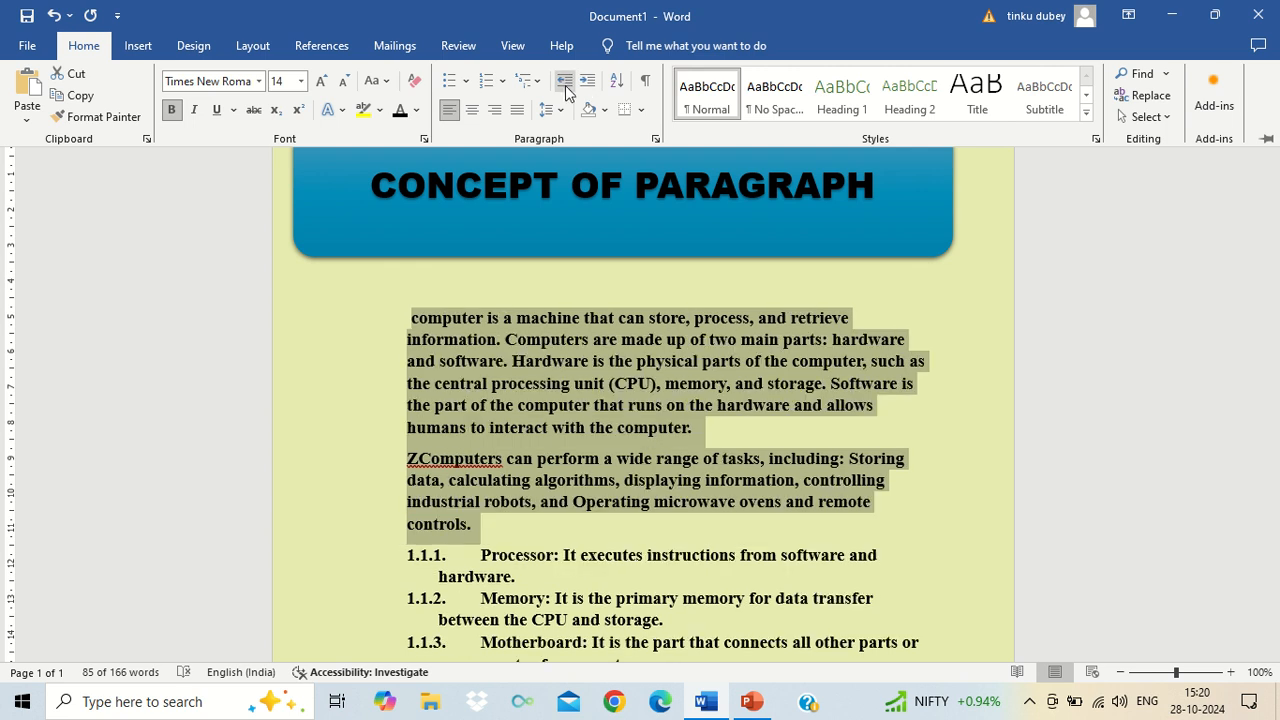
pyautogui.click(565, 88)
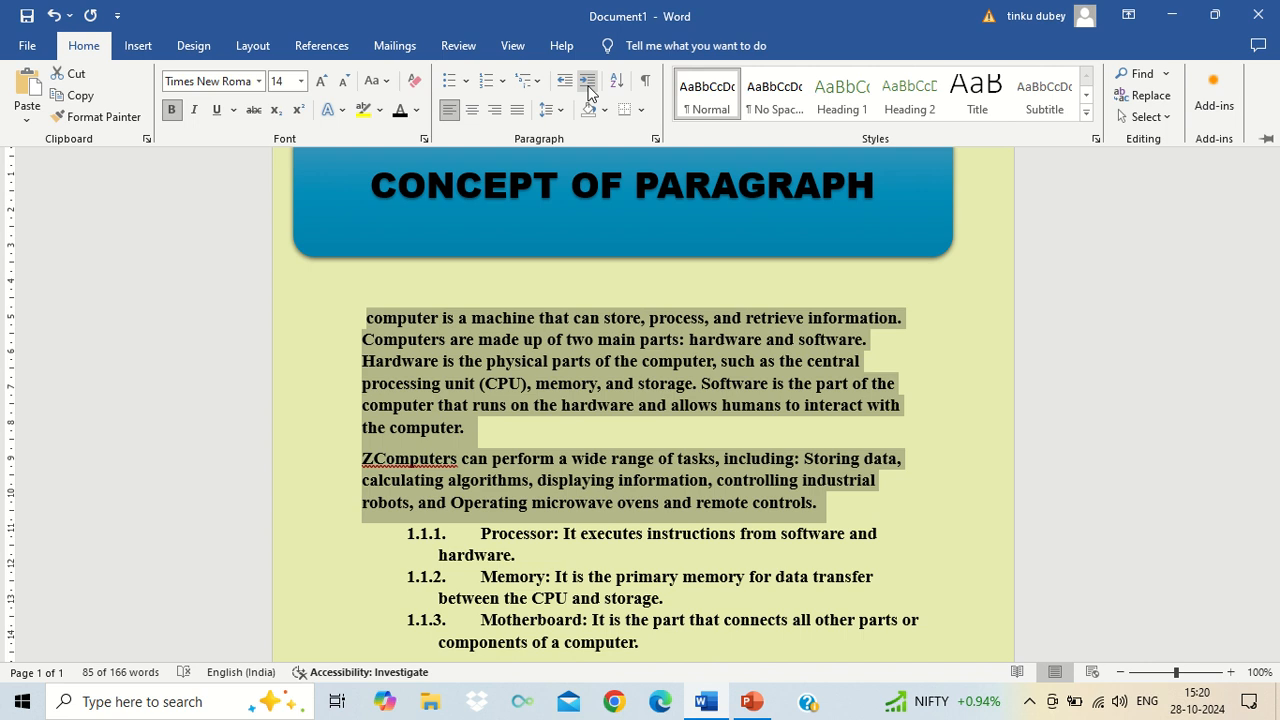
pyautogui.click(587, 88)
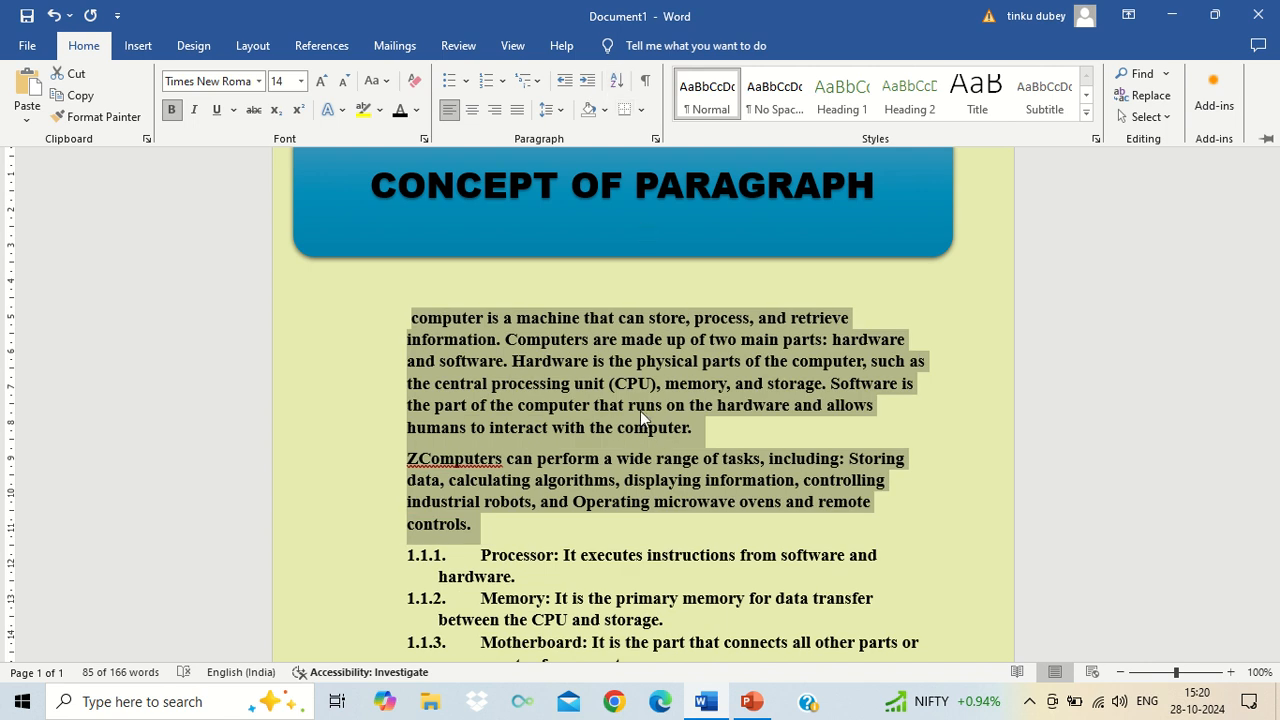
# Step: Sort the first two body paragraphs by Paragraphs, with type Text, in ascending order
pyautogui.hotkey('ctrl', 'F1')
pyautogui.click(581, 410)
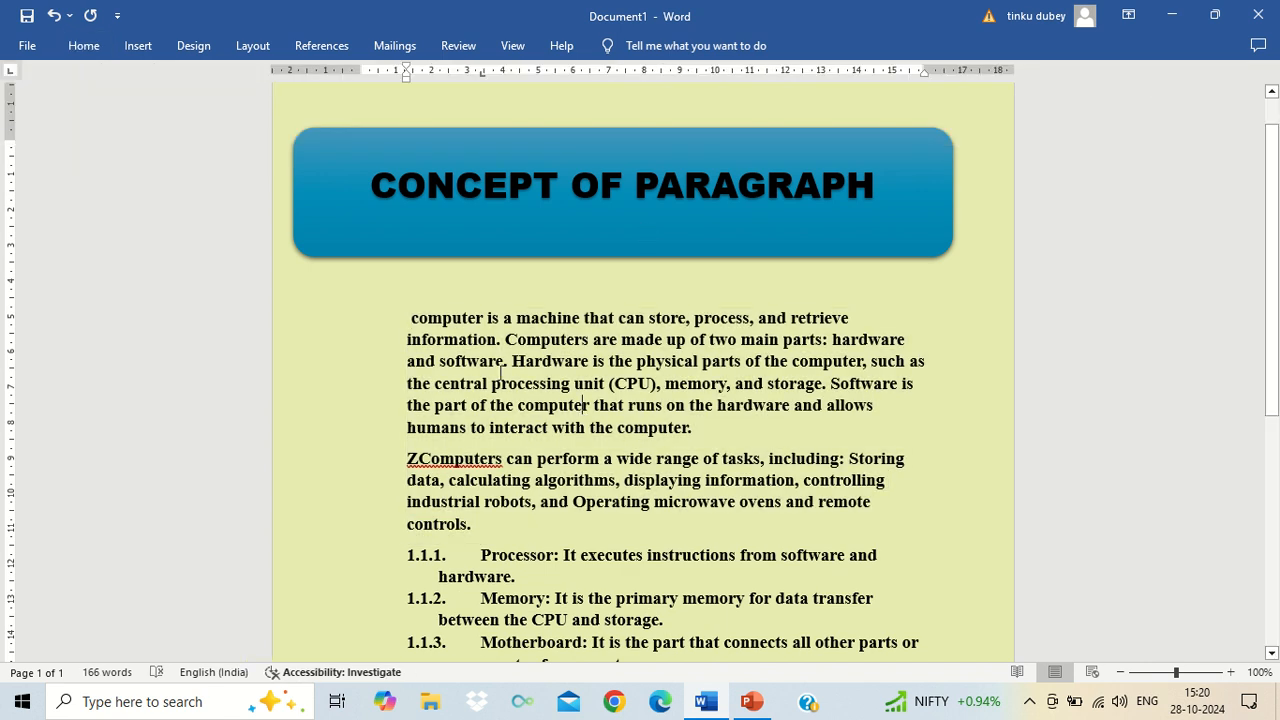
pyautogui.moveTo(412, 318); pyautogui.dragTo(778, 534)
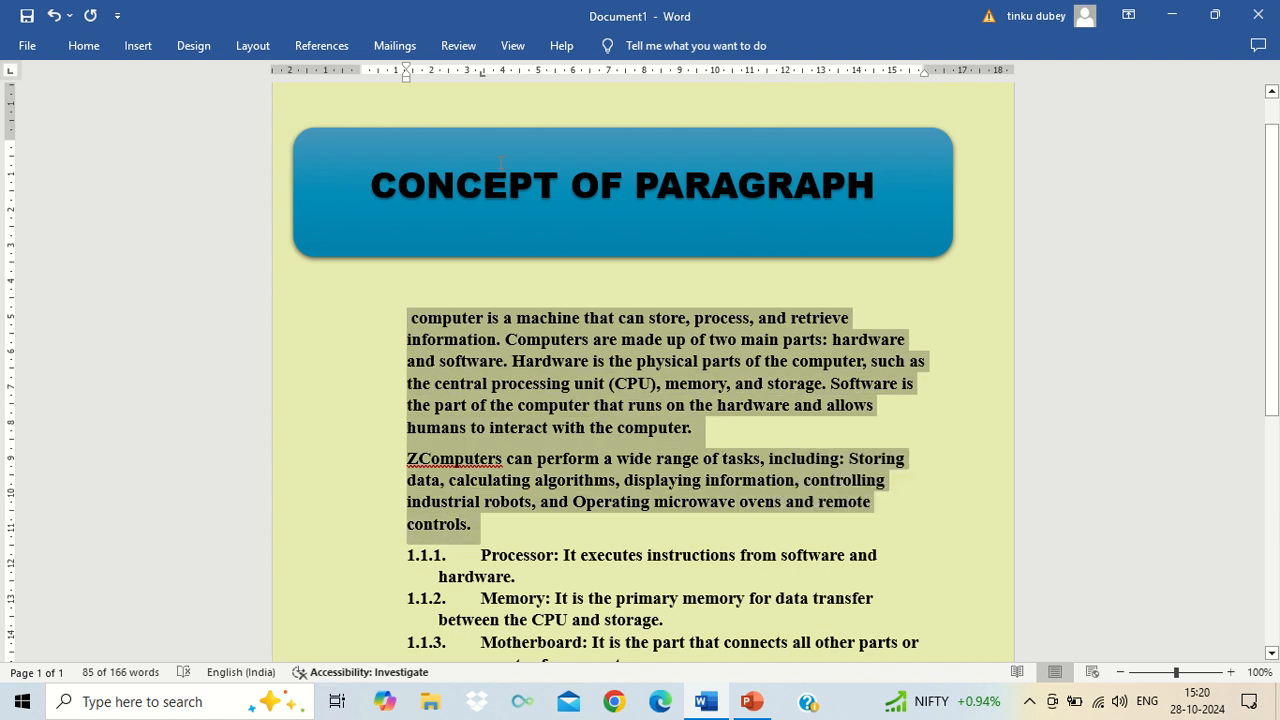
pyautogui.click(100, 48)
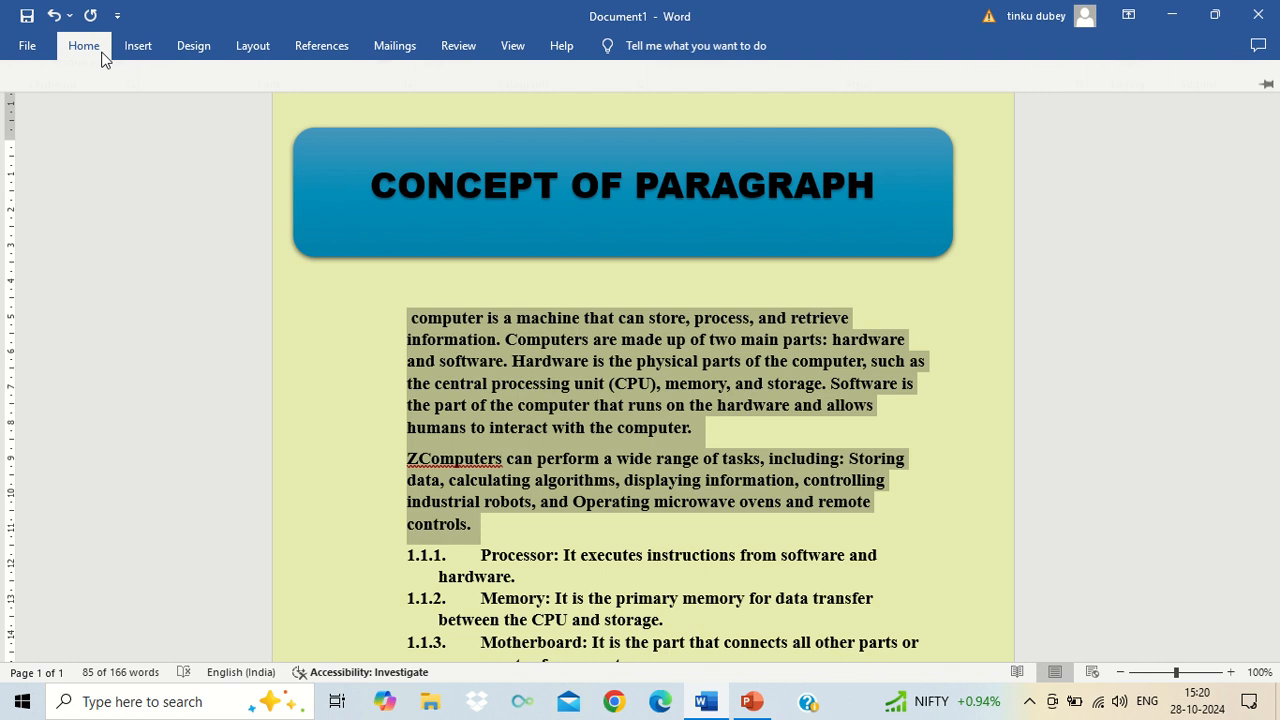
pyautogui.click(617, 80)
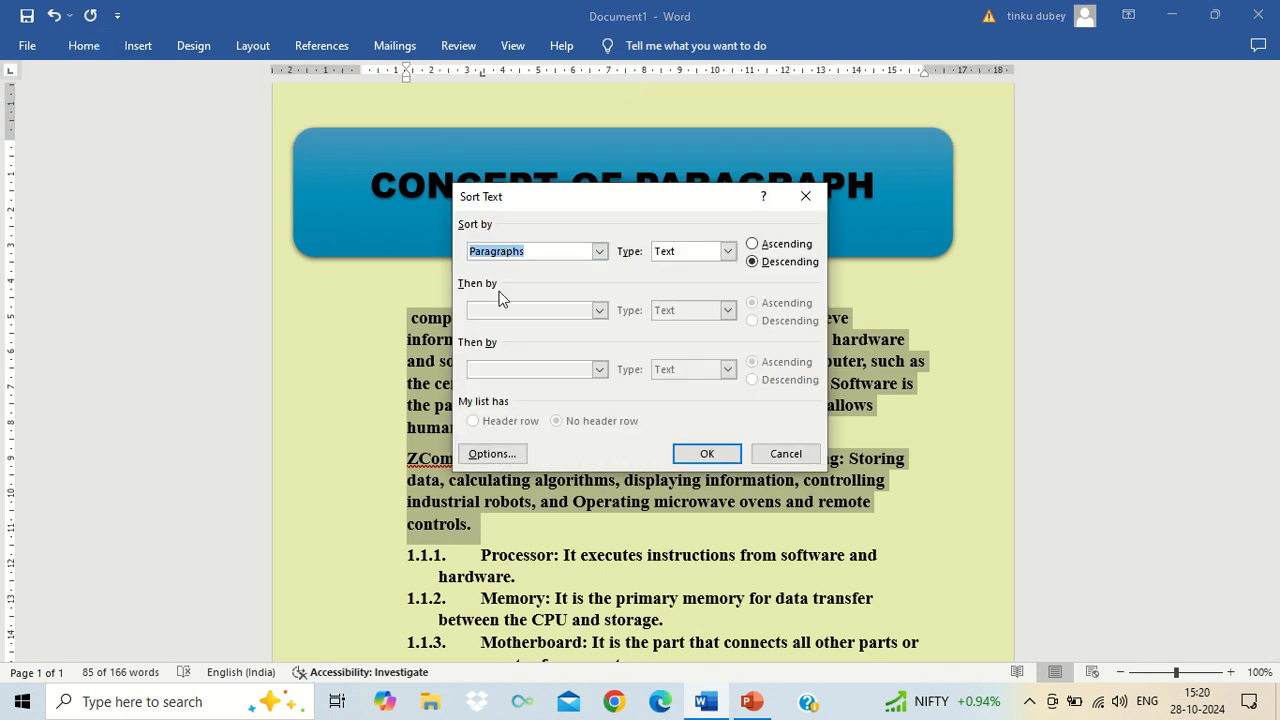
pyautogui.click(599, 251)
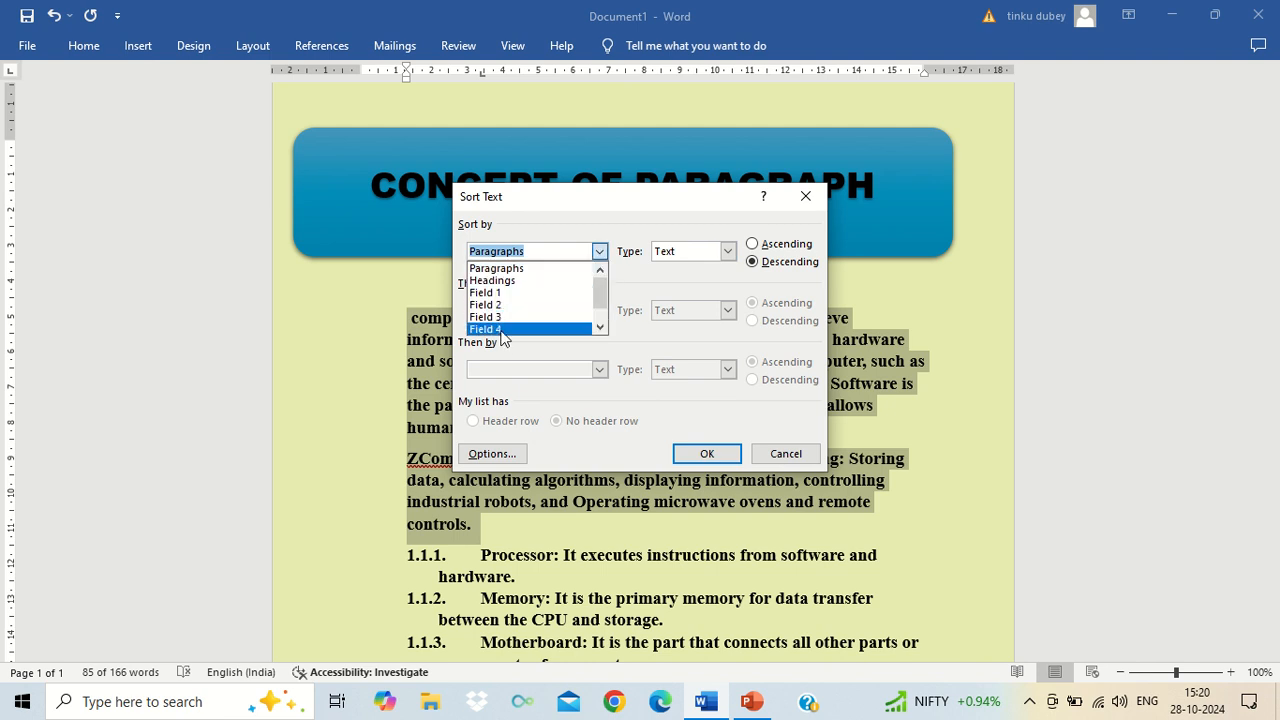
pyautogui.click(538, 240)
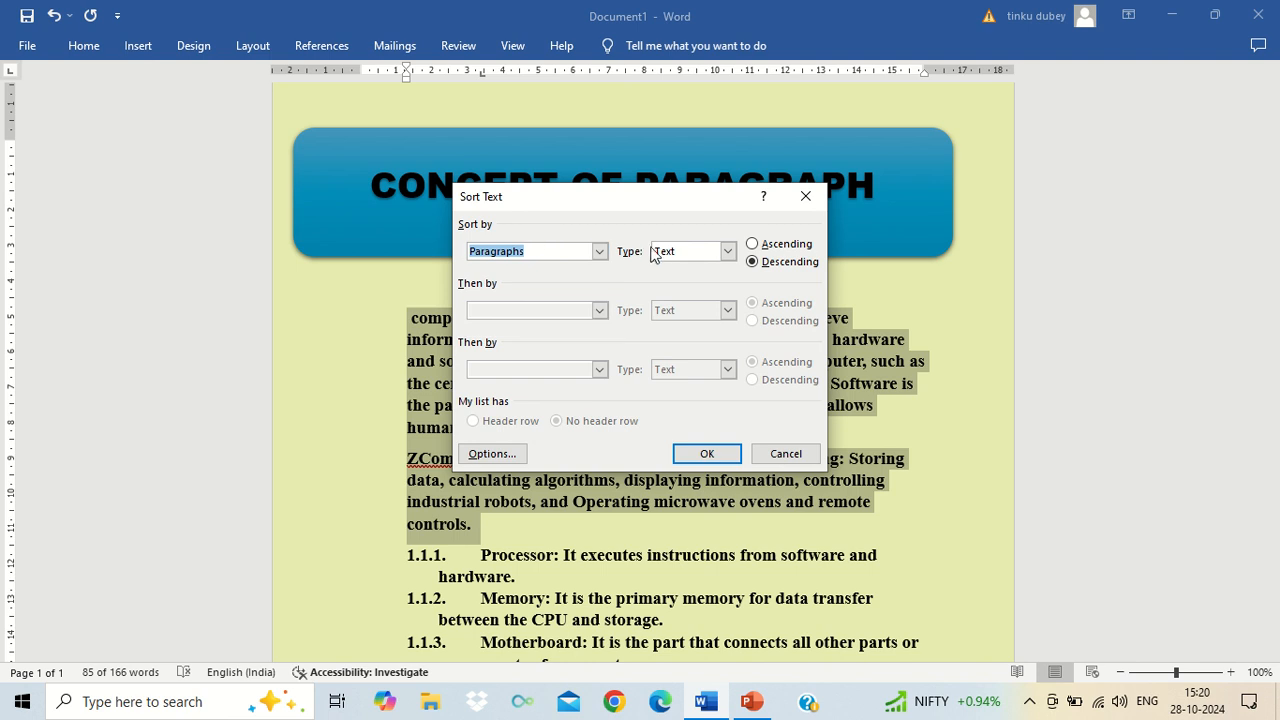
pyautogui.click(753, 246)
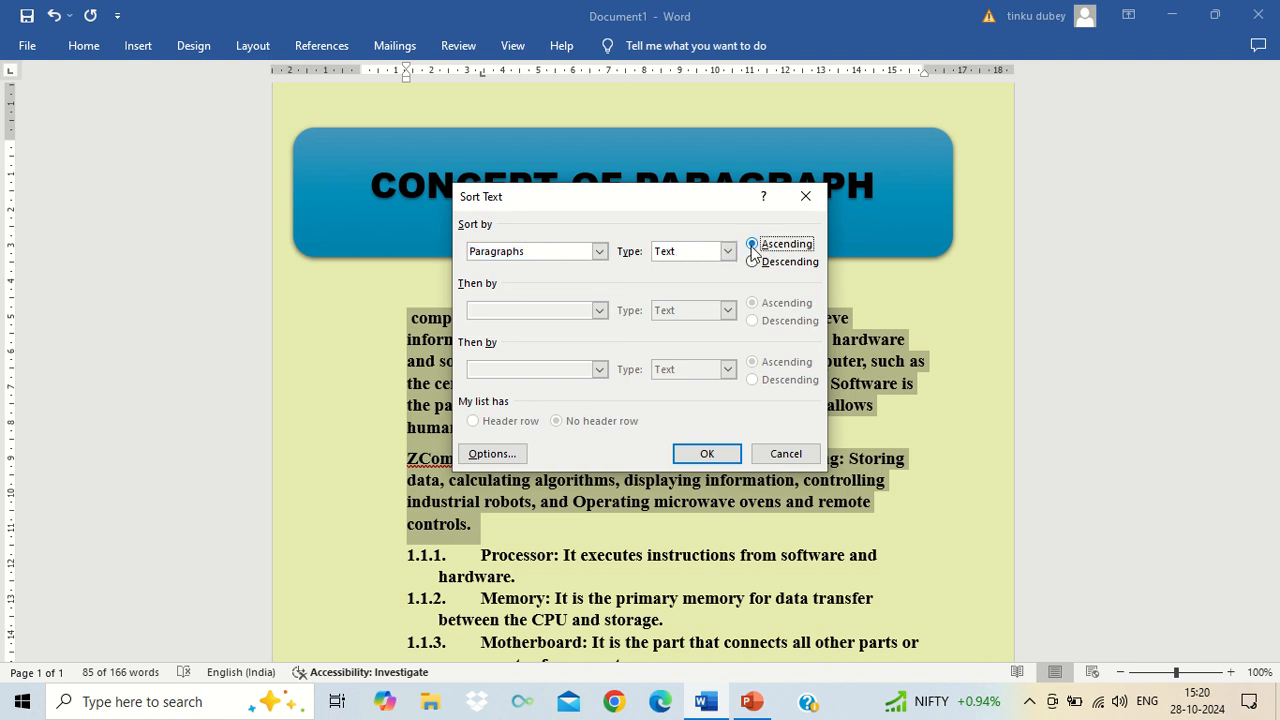
pyautogui.click(700, 459)
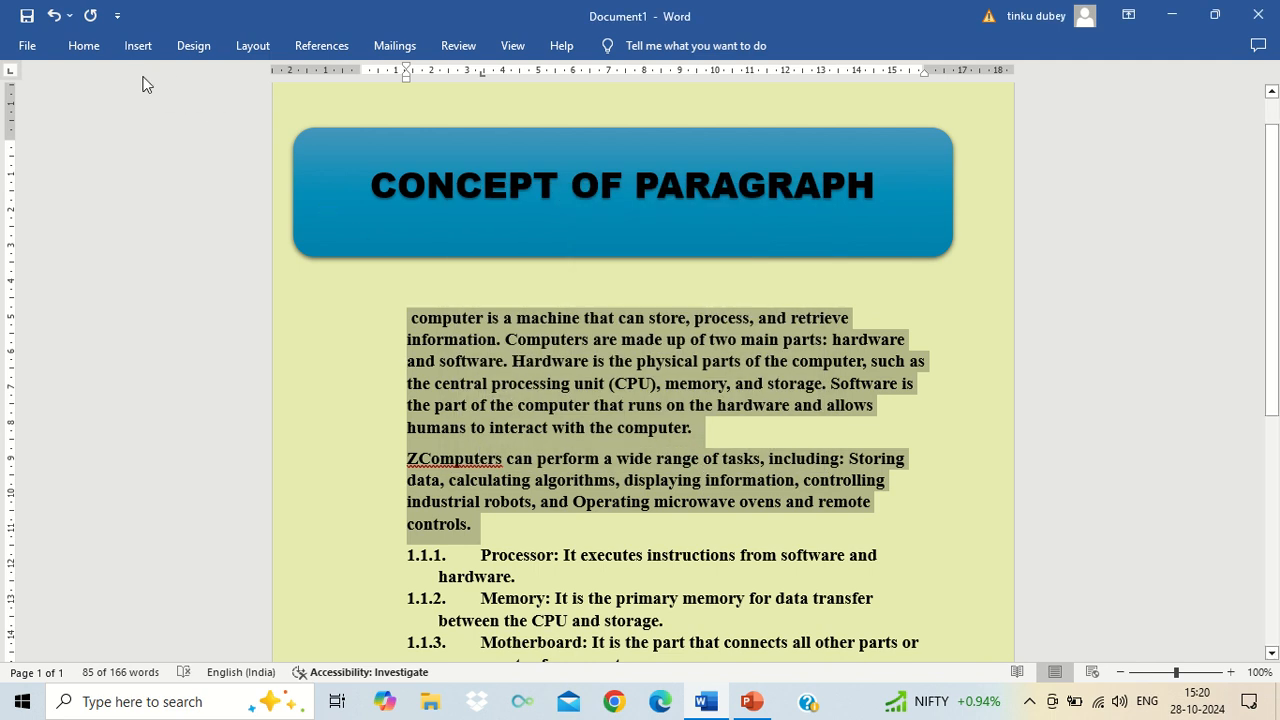
# Step: Try sorting the two selected body paragraphs in descending order, and undo the sort
pyautogui.click(86, 47)
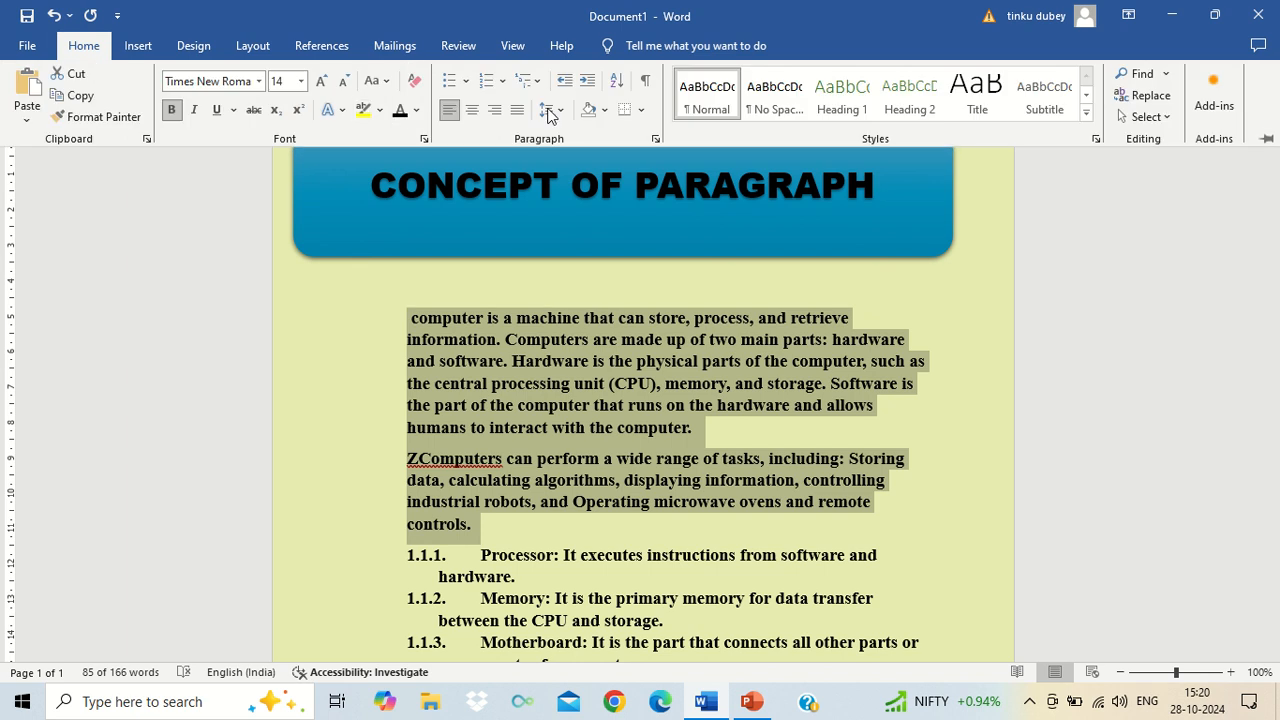
pyautogui.click(618, 82)
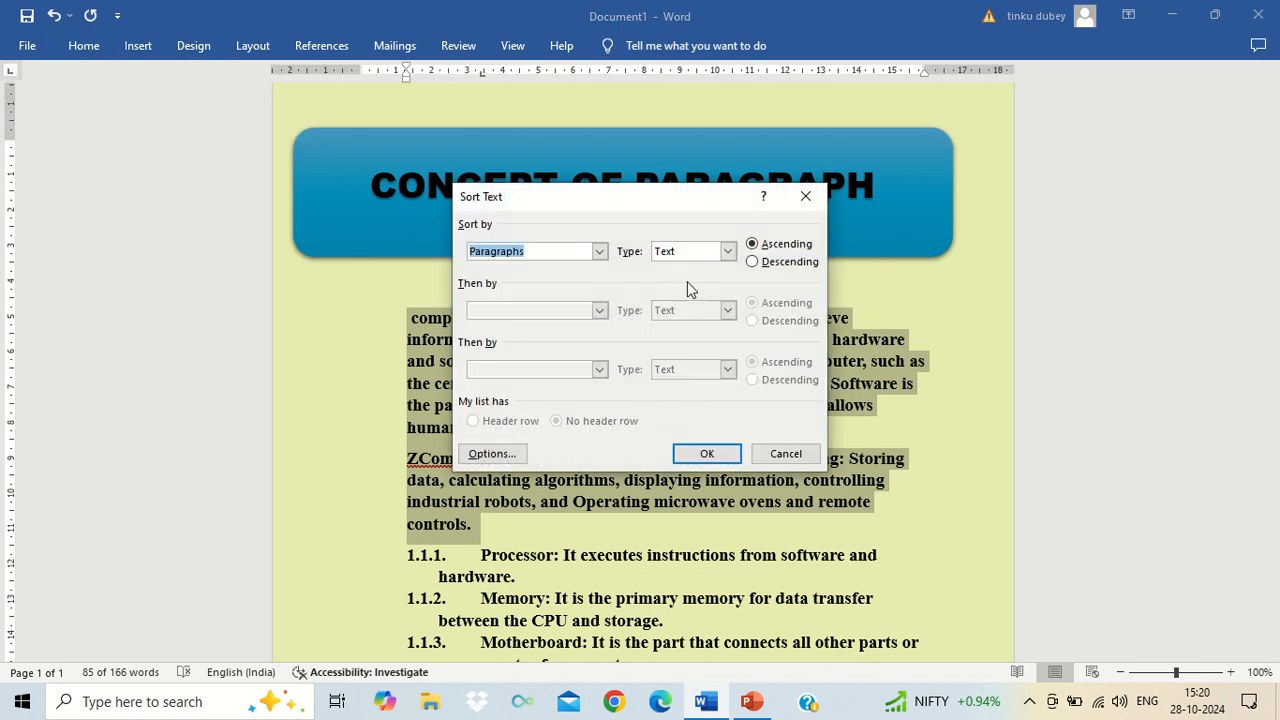
pyautogui.click(753, 262)
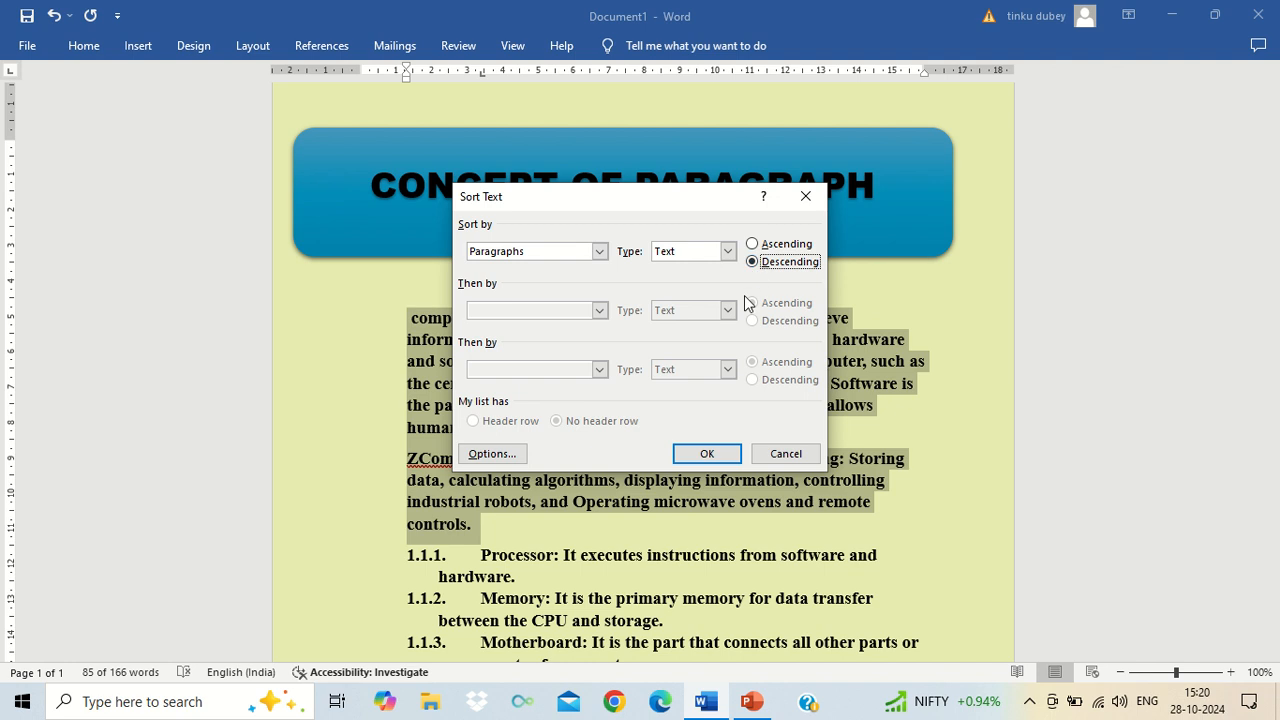
pyautogui.click(708, 454)
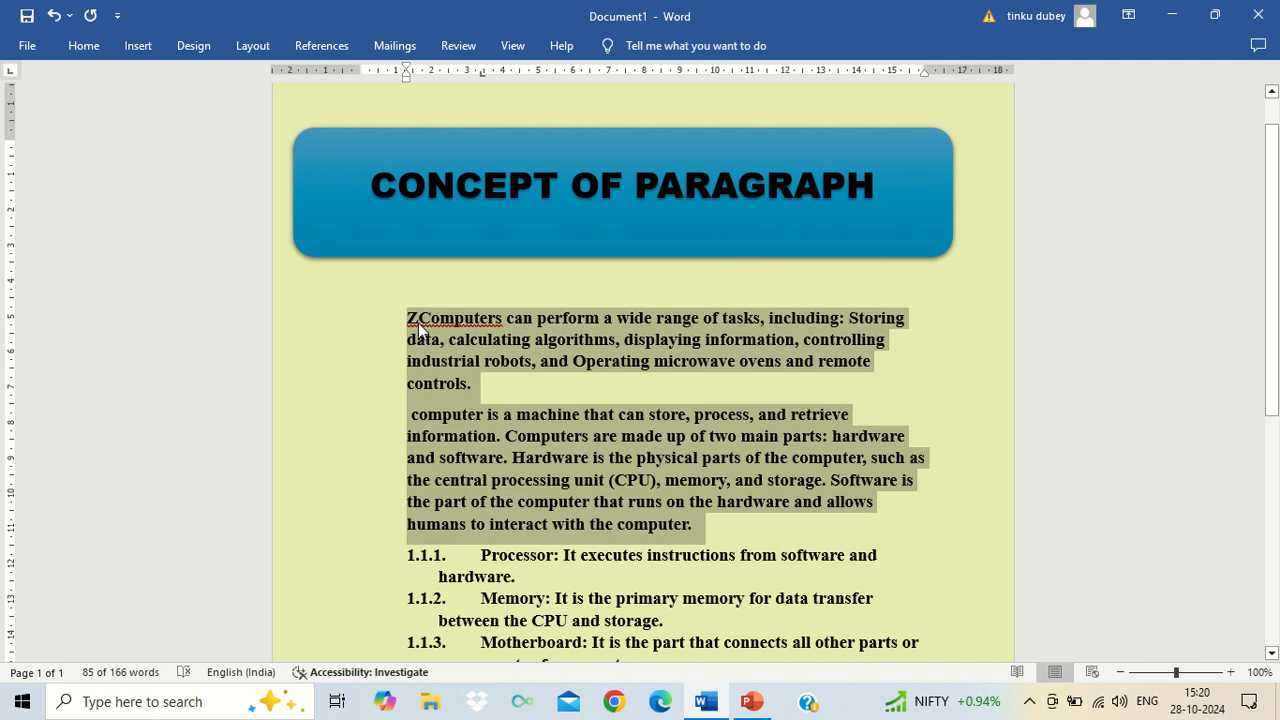
pyautogui.hotkey('ctrl', 'z')
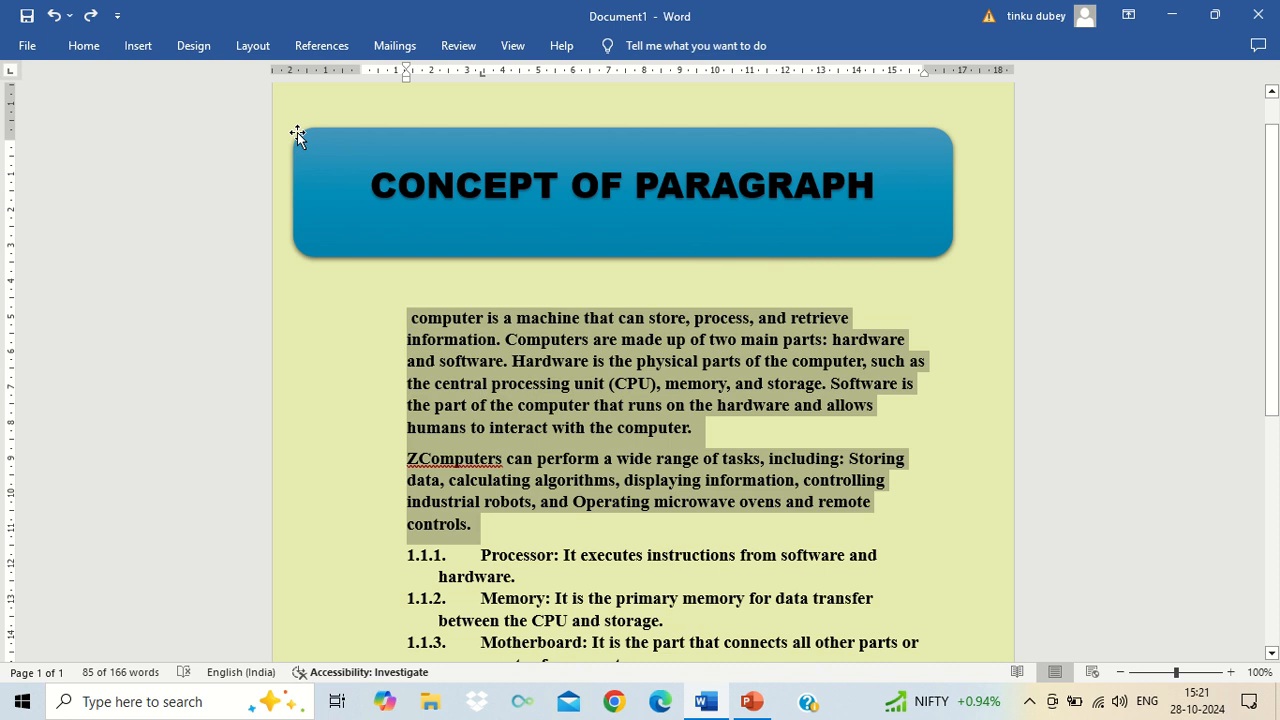
# Step: Sort the two selected body paragraphs by Paragraphs, with type Text, in descending order
pyautogui.click(100, 48)
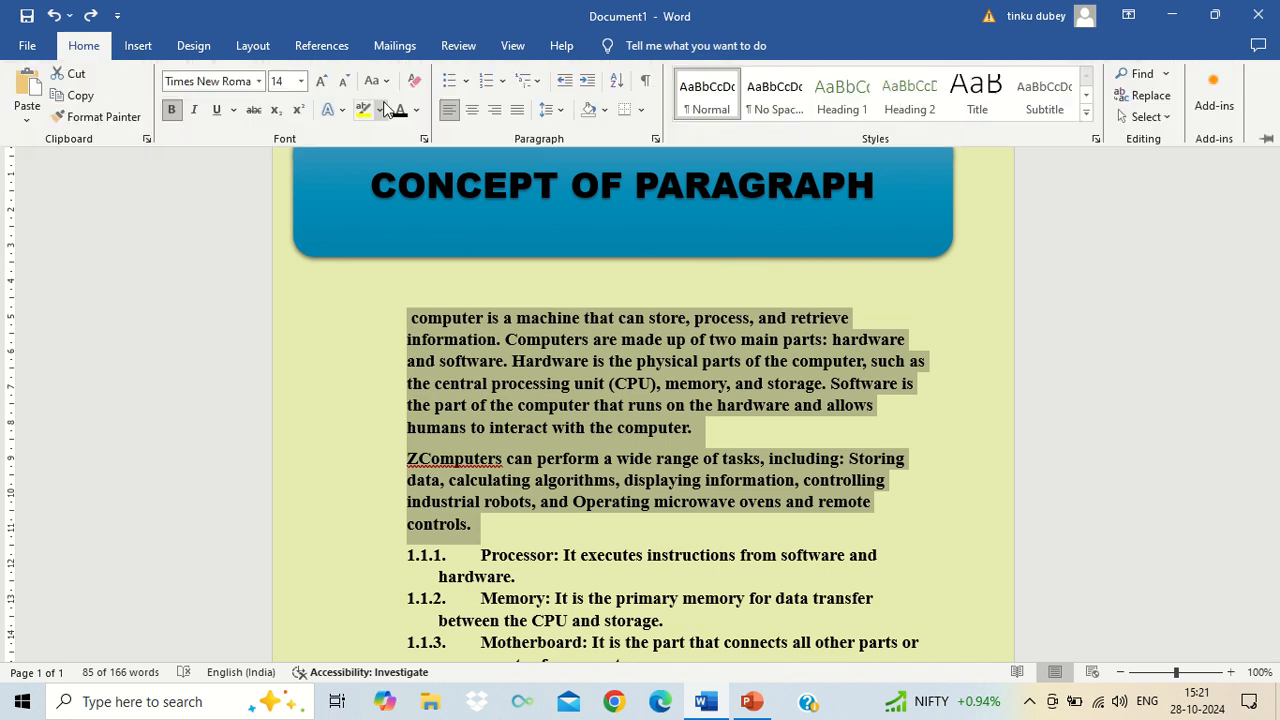
pyautogui.click(616, 81)
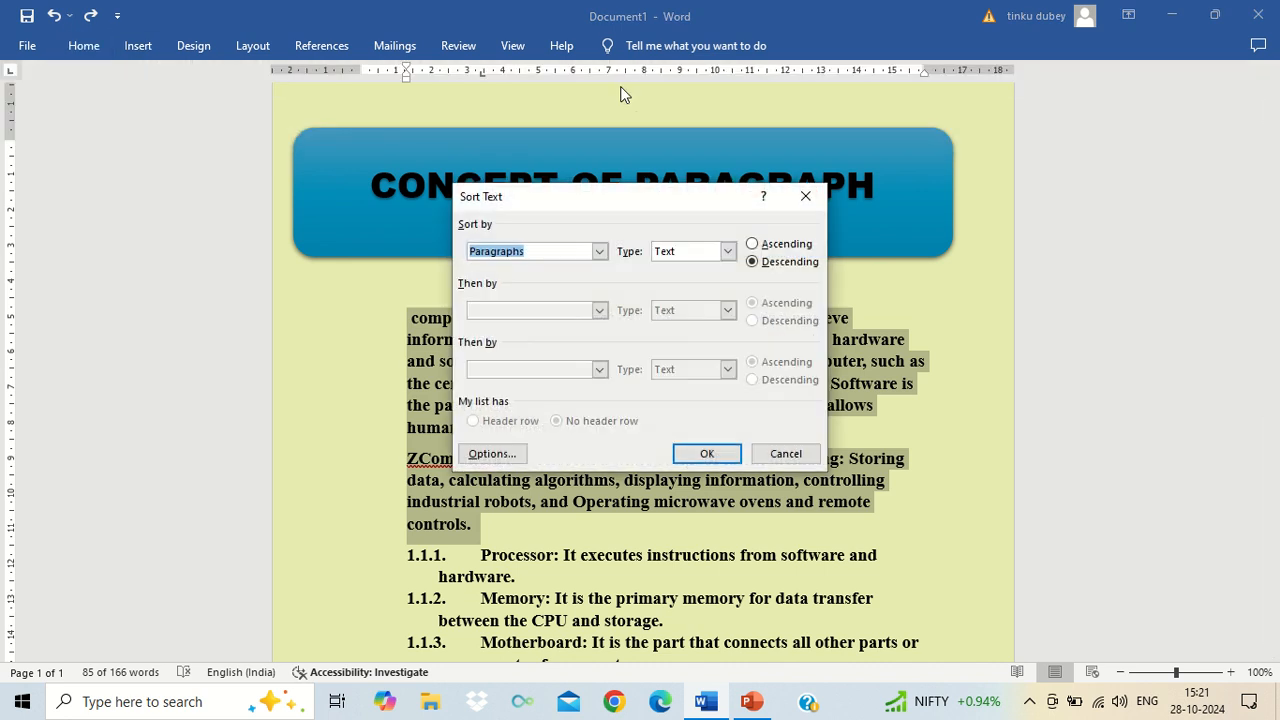
pyautogui.click(752, 244)
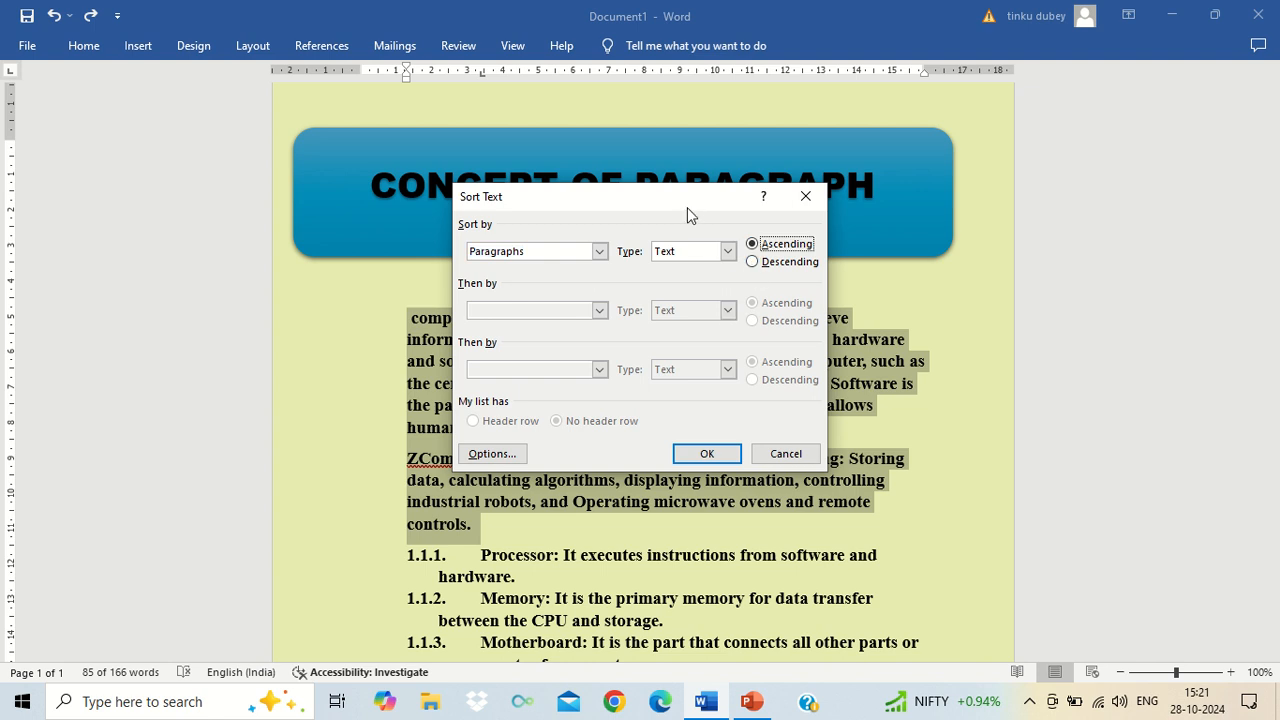
pyautogui.moveTo(687, 207); pyautogui.dragTo(1022, 108)
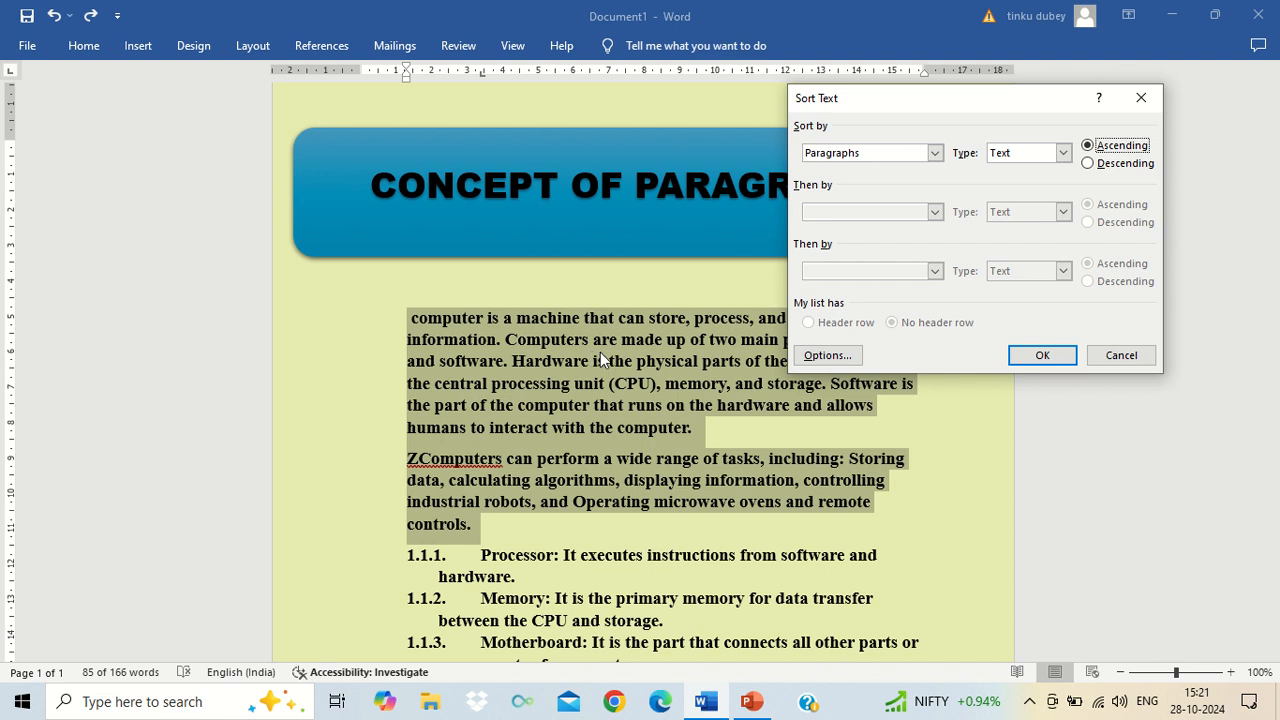
pyautogui.click(1091, 165)
pyautogui.click(1043, 355)
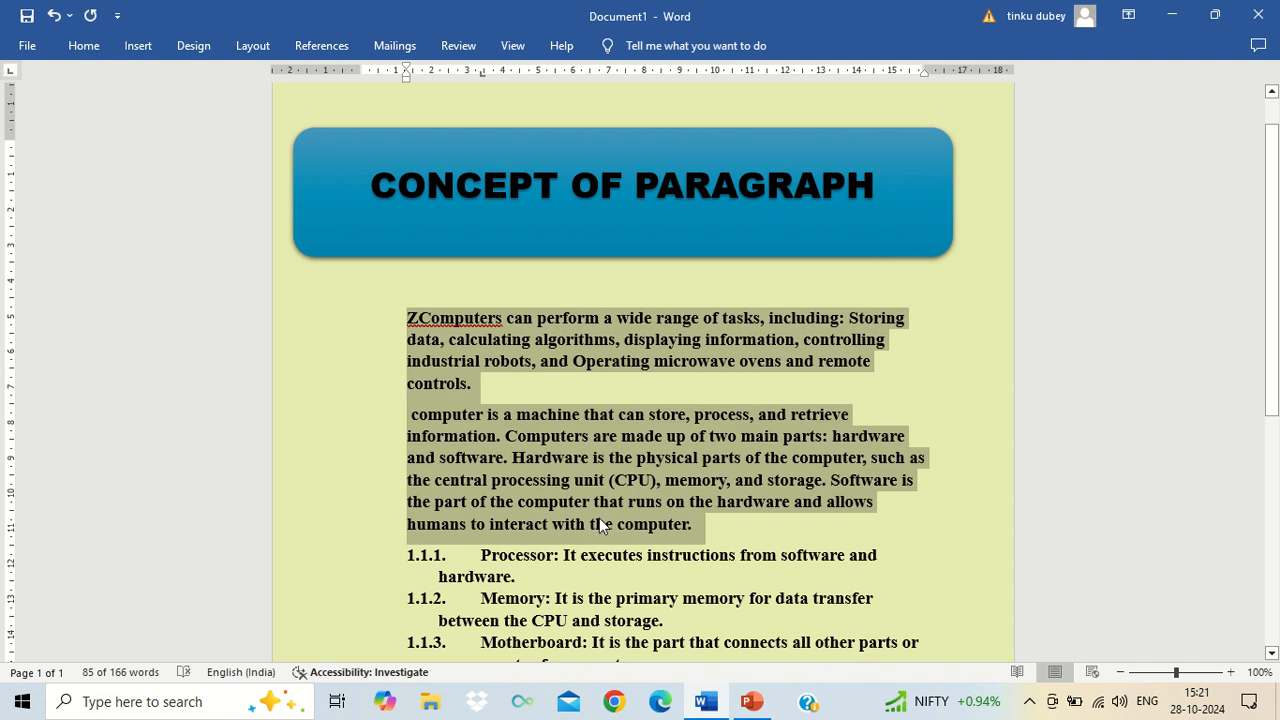
# Step: Cycle the two selected body paragraphs through left, centred, right and justified alignment, leaving them justified
pyautogui.click(90, 50)
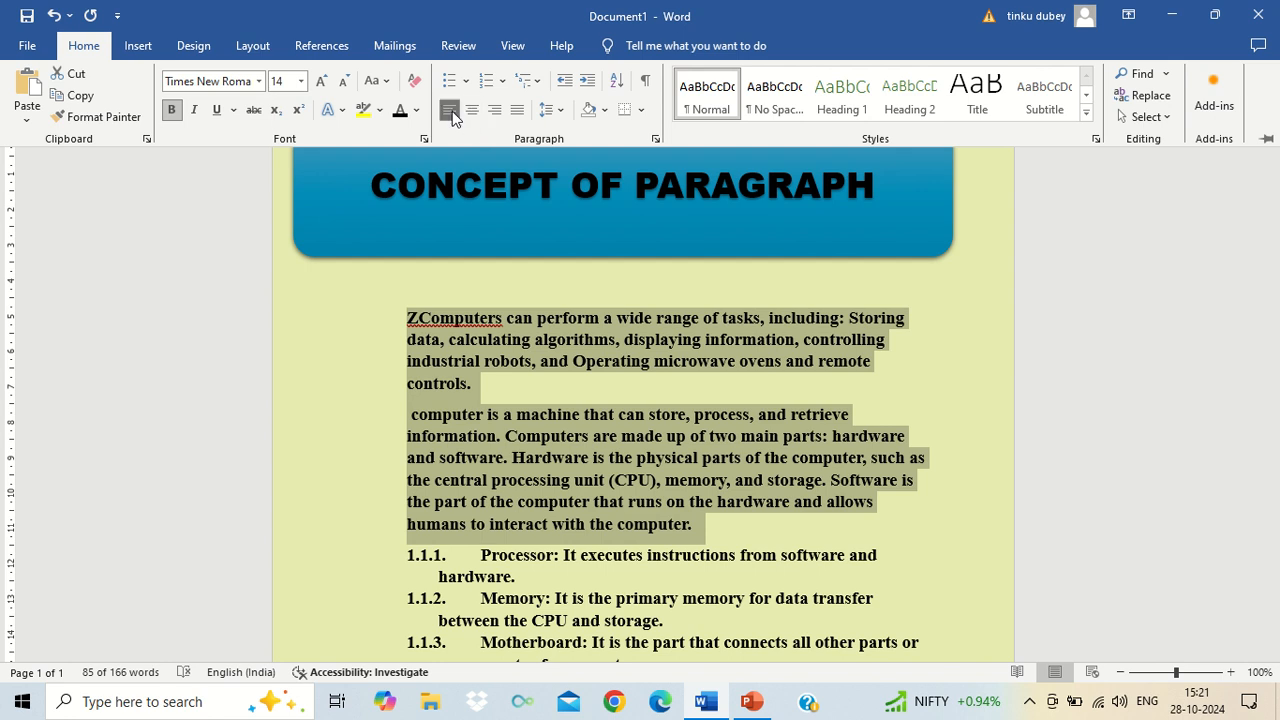
pyautogui.hotkey('ctrl', 'j')
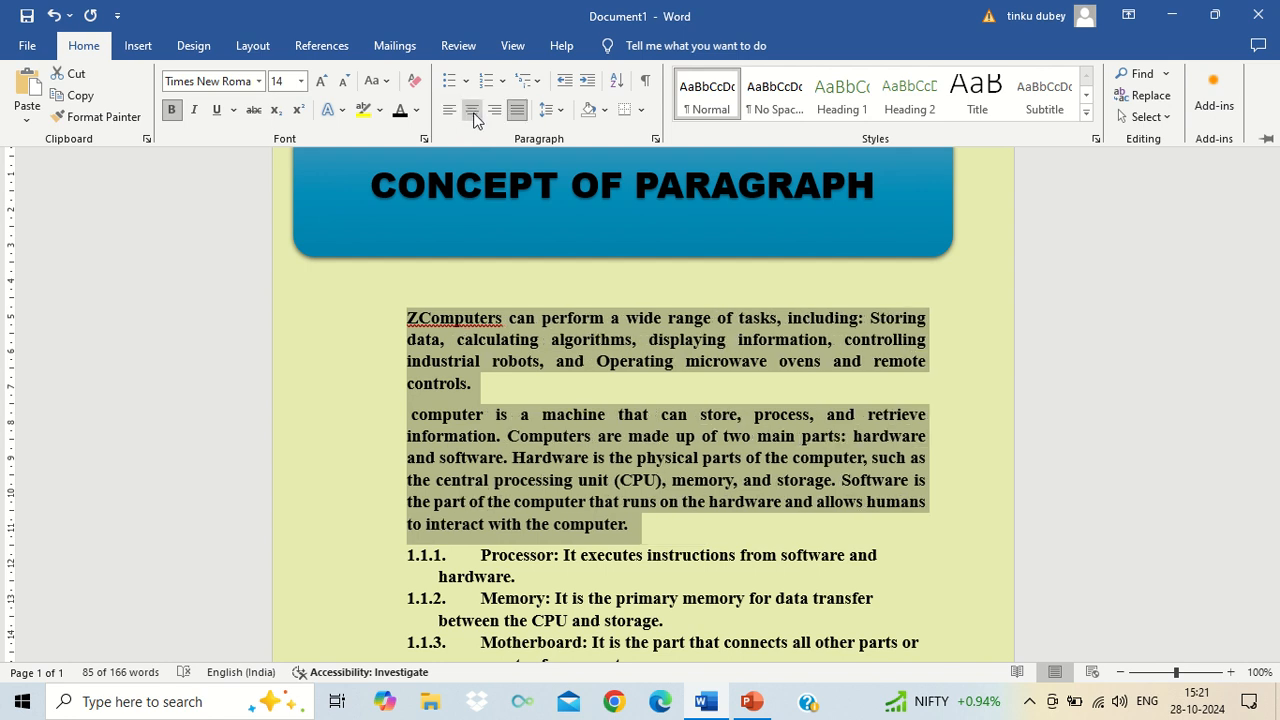
pyautogui.click(472, 110)
pyautogui.click(494, 112)
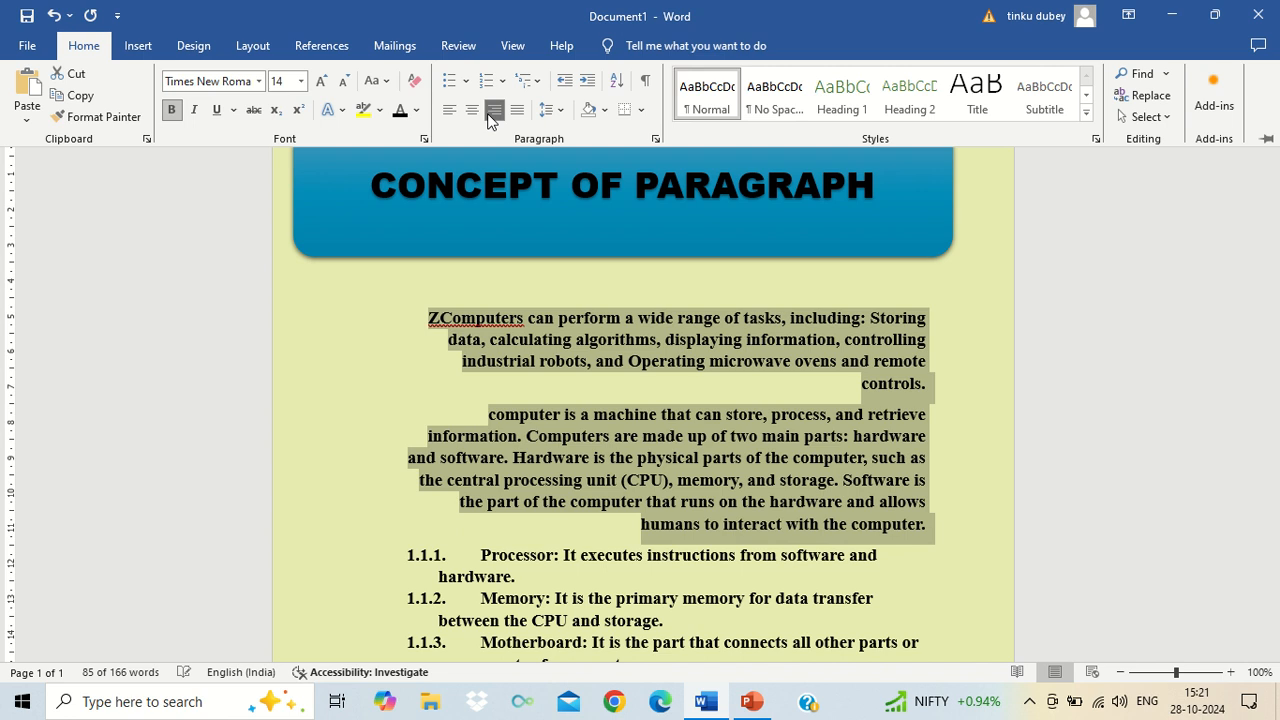
pyautogui.click(516, 112)
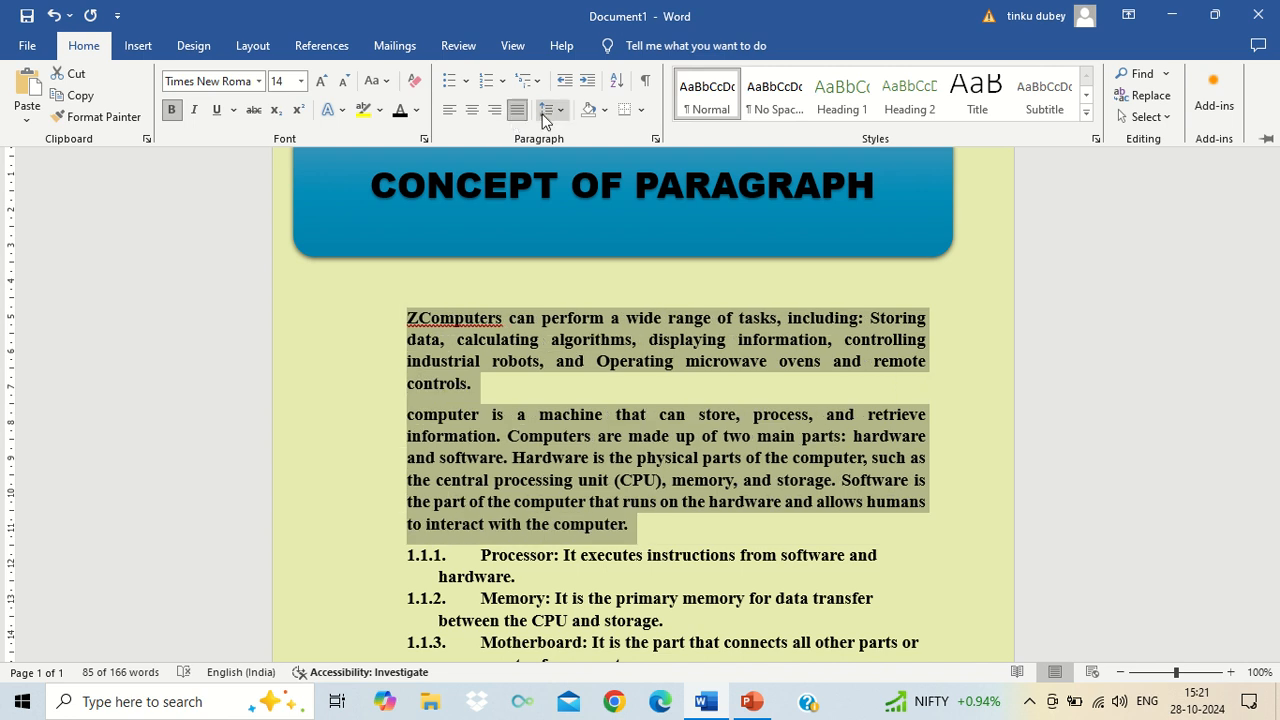
pyautogui.click(494, 113)
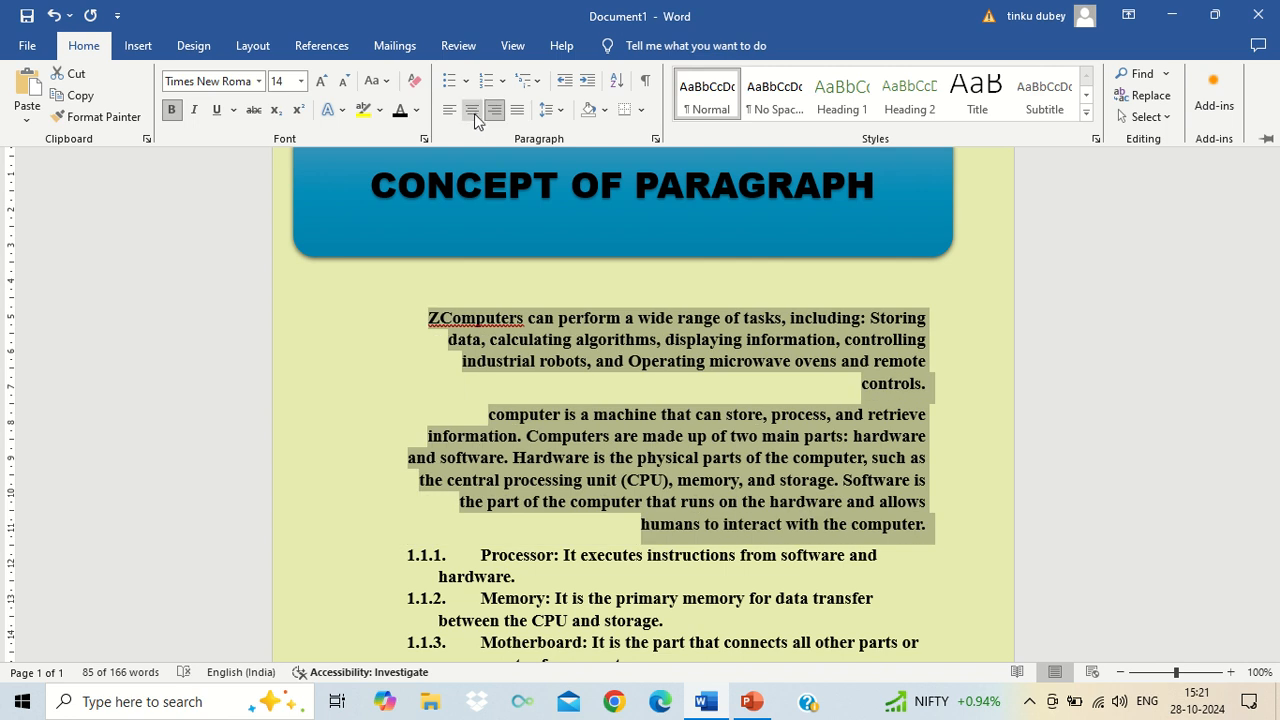
pyautogui.click(474, 113)
pyautogui.click(451, 115)
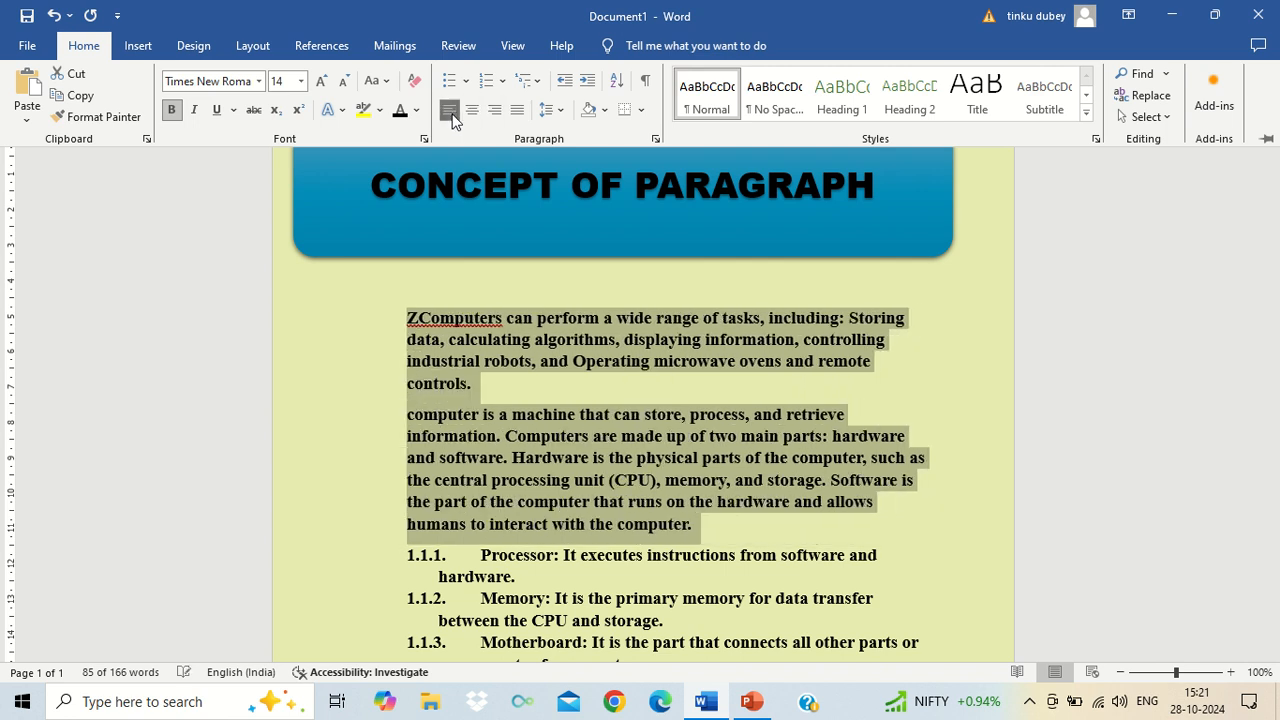
pyautogui.click(475, 114)
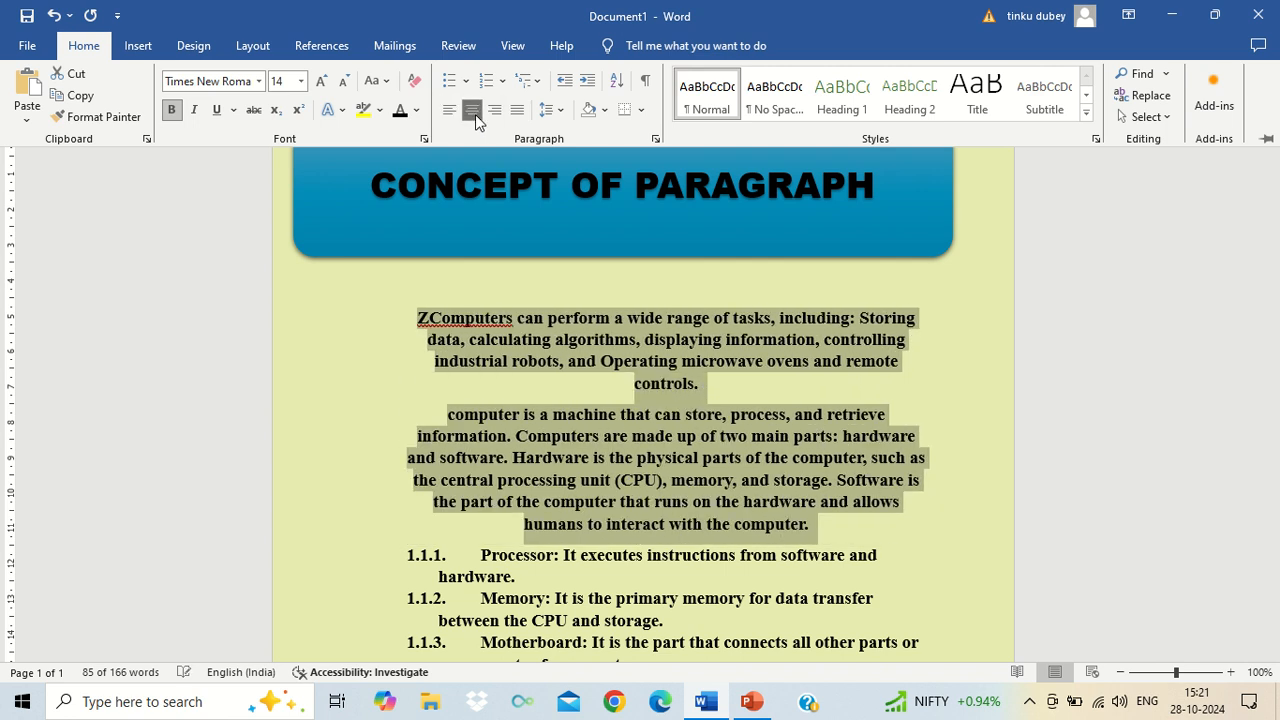
pyautogui.click(495, 115)
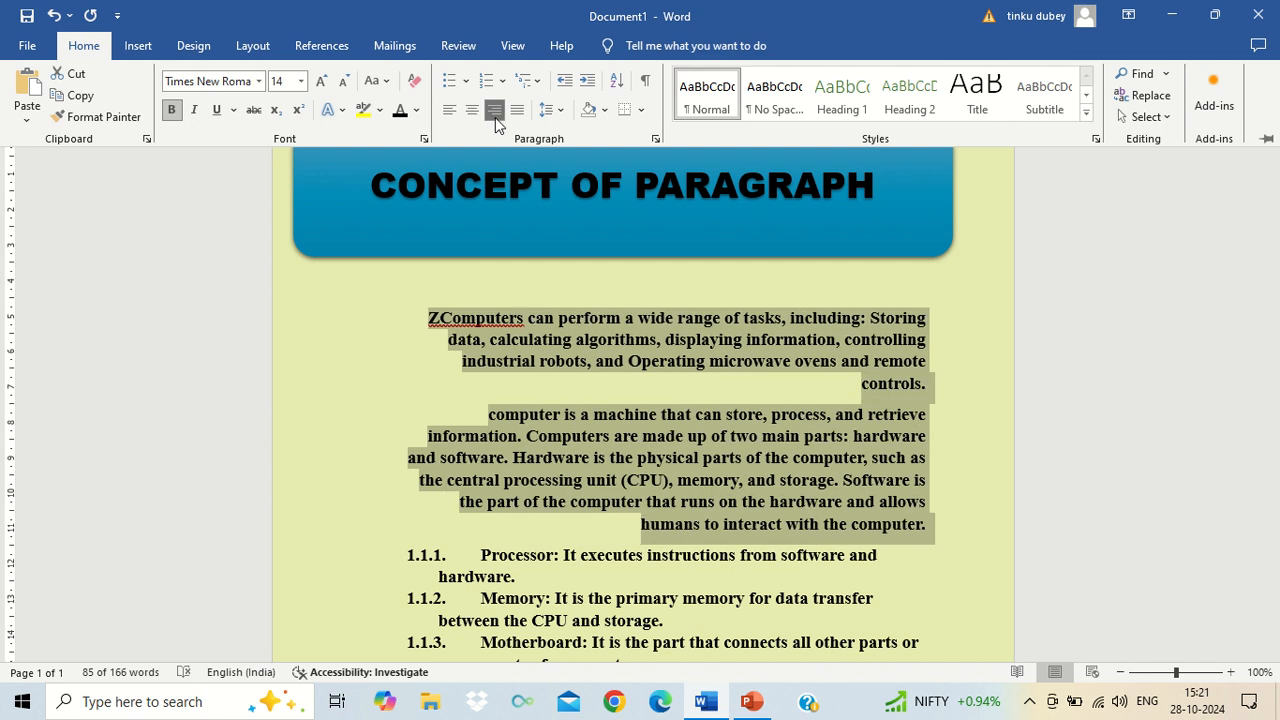
pyautogui.click(451, 113)
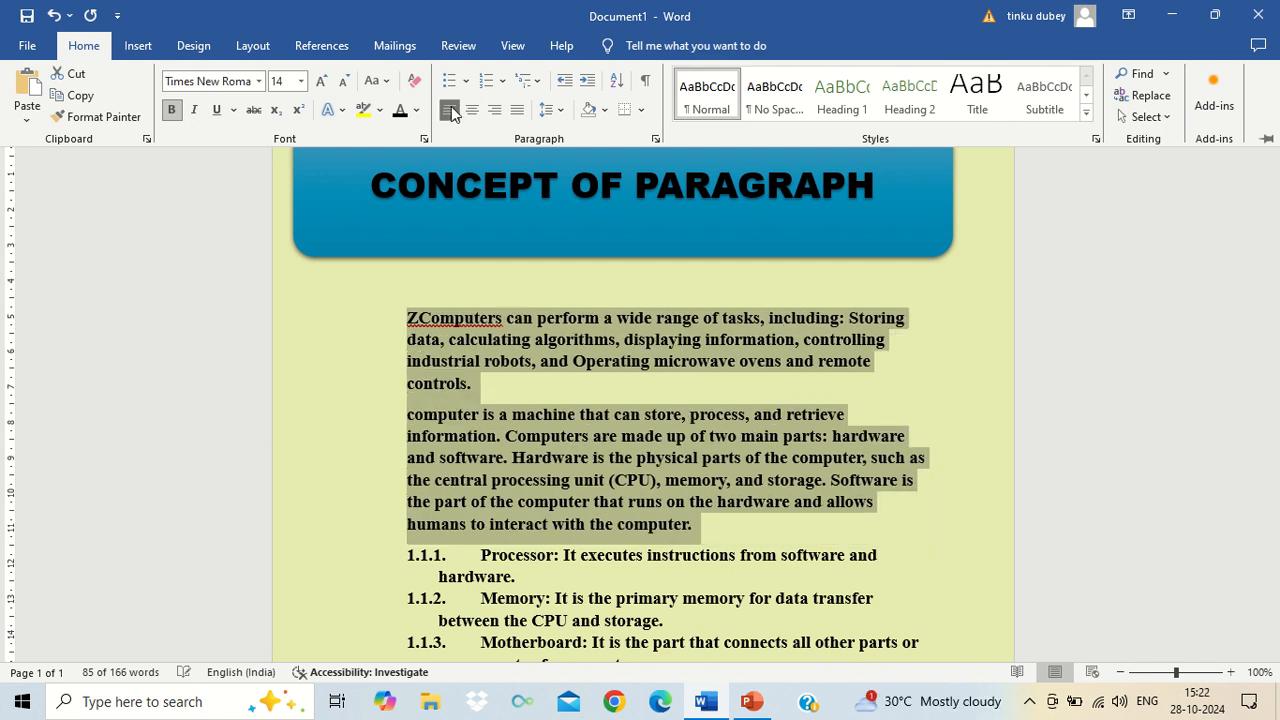
pyautogui.click(472, 111)
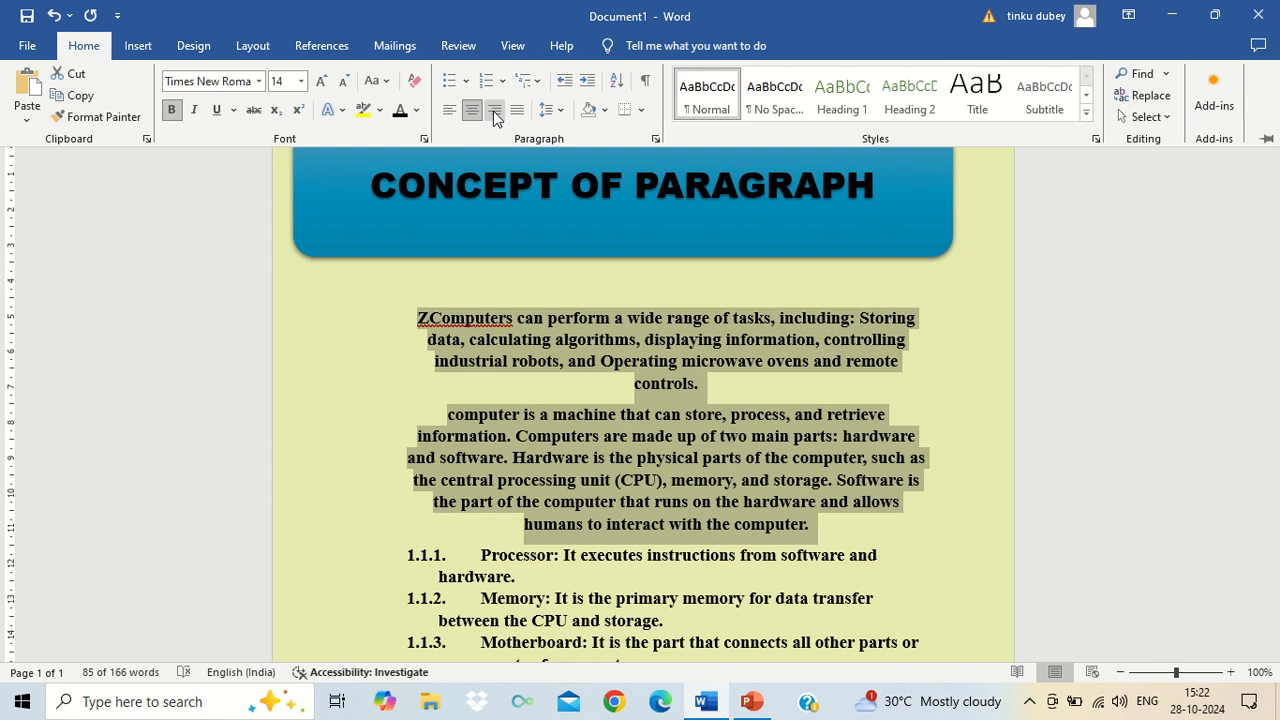
pyautogui.click(493, 111)
pyautogui.click(516, 115)
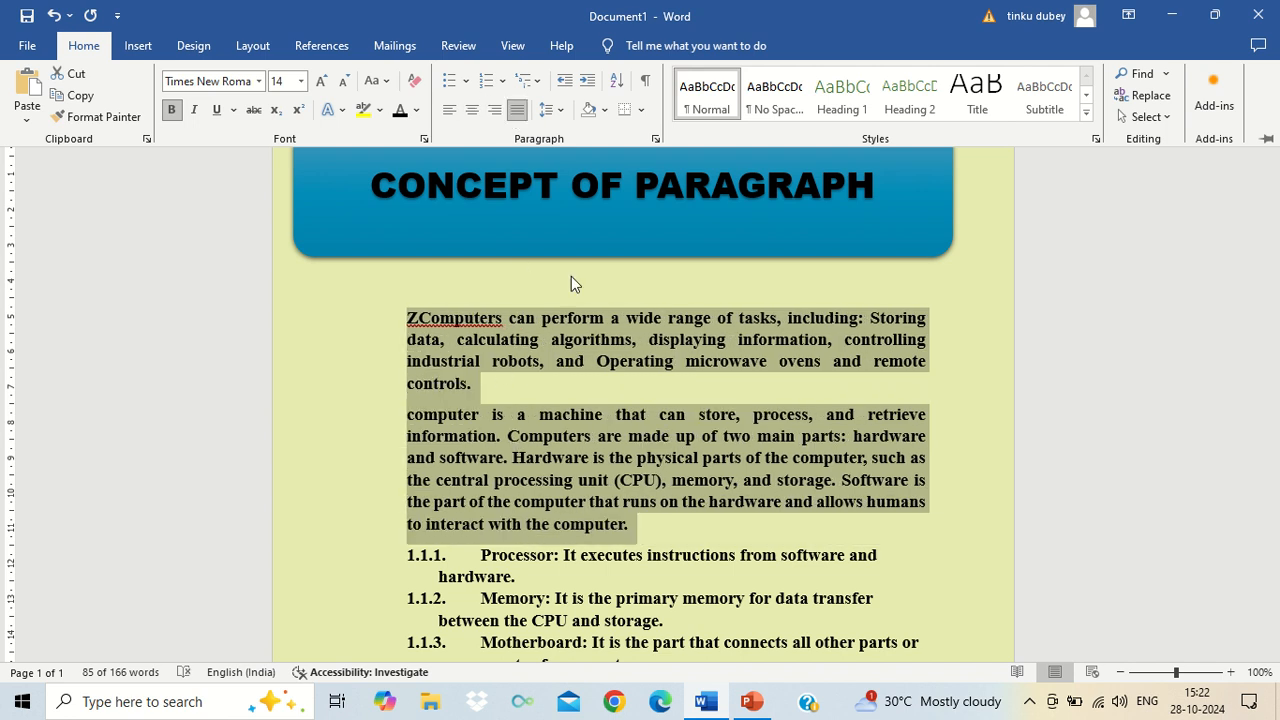
# Step: Preview the line spacing, shading colour and border options for the two selected body paragraphs without choosing any
pyautogui.click(561, 115)
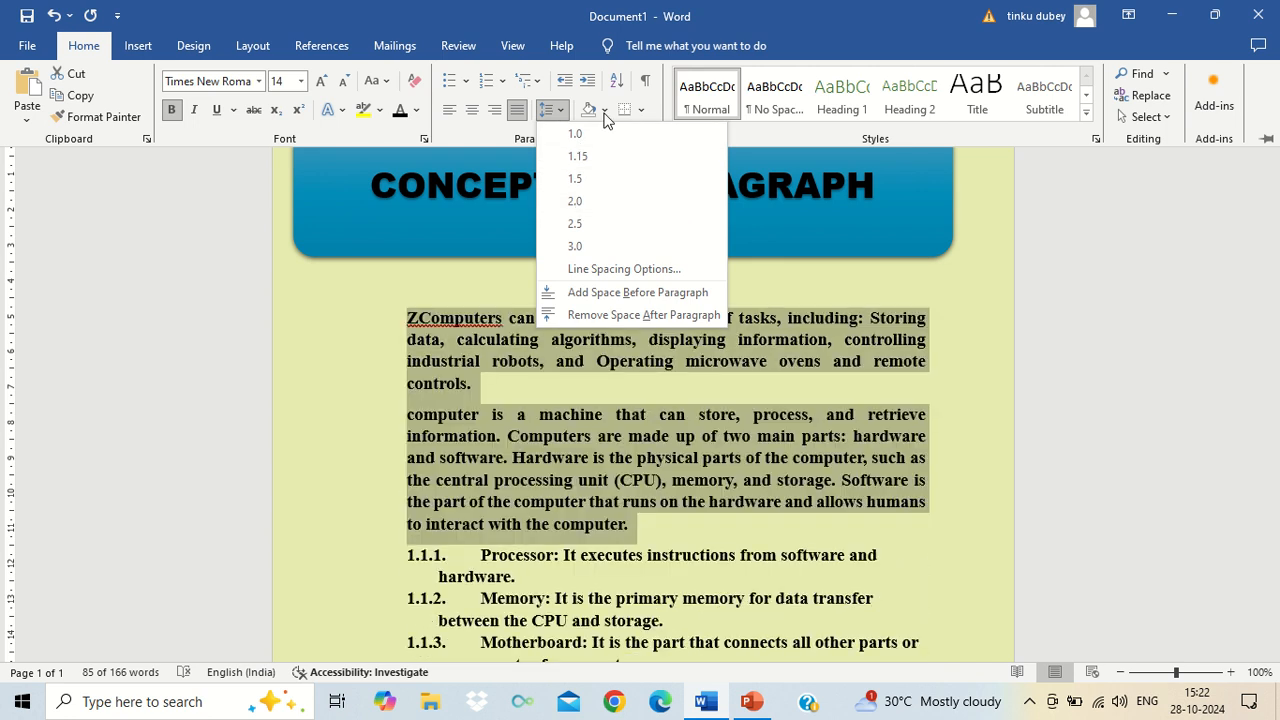
pyautogui.click(606, 120)
pyautogui.click(604, 110)
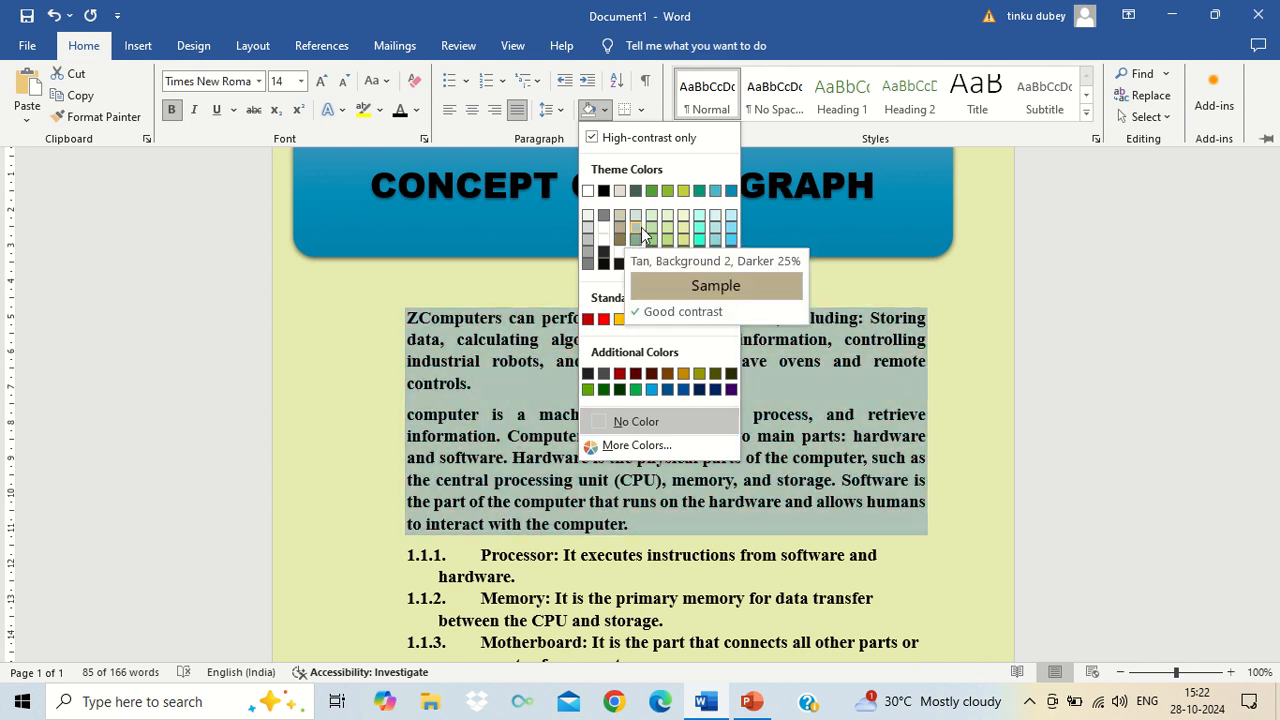
pyautogui.click(647, 117)
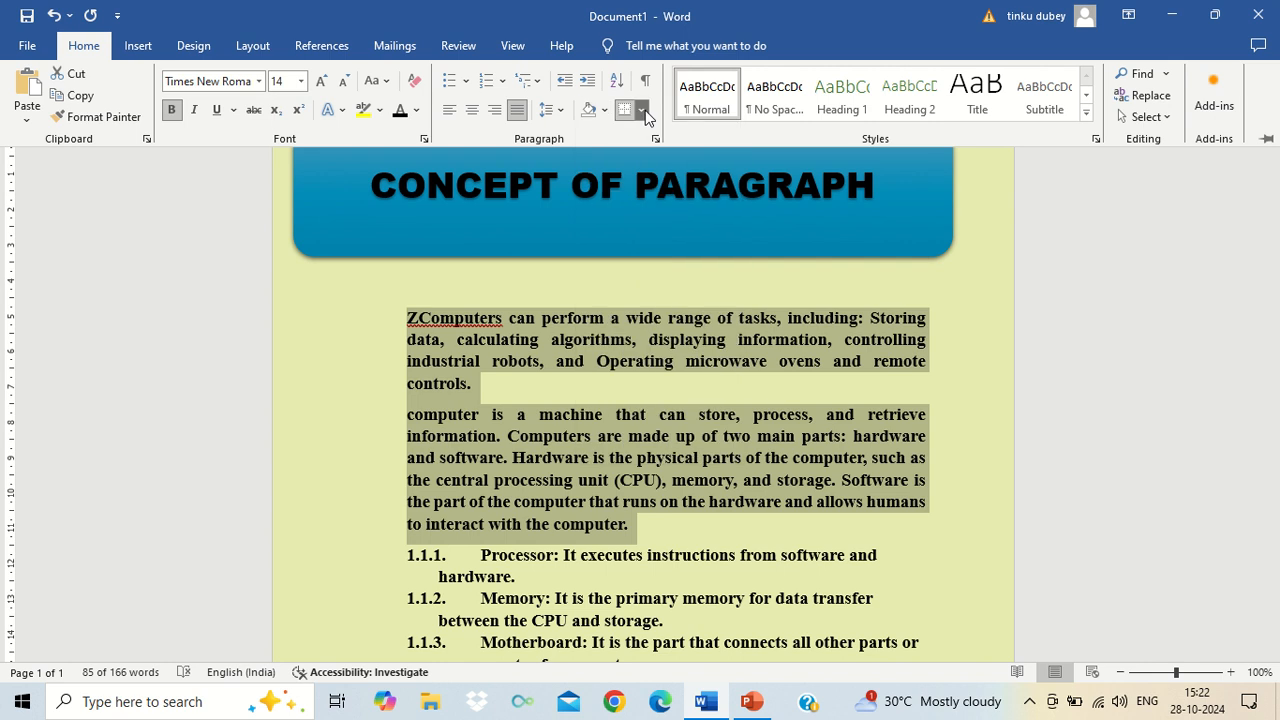
pyautogui.click(642, 110)
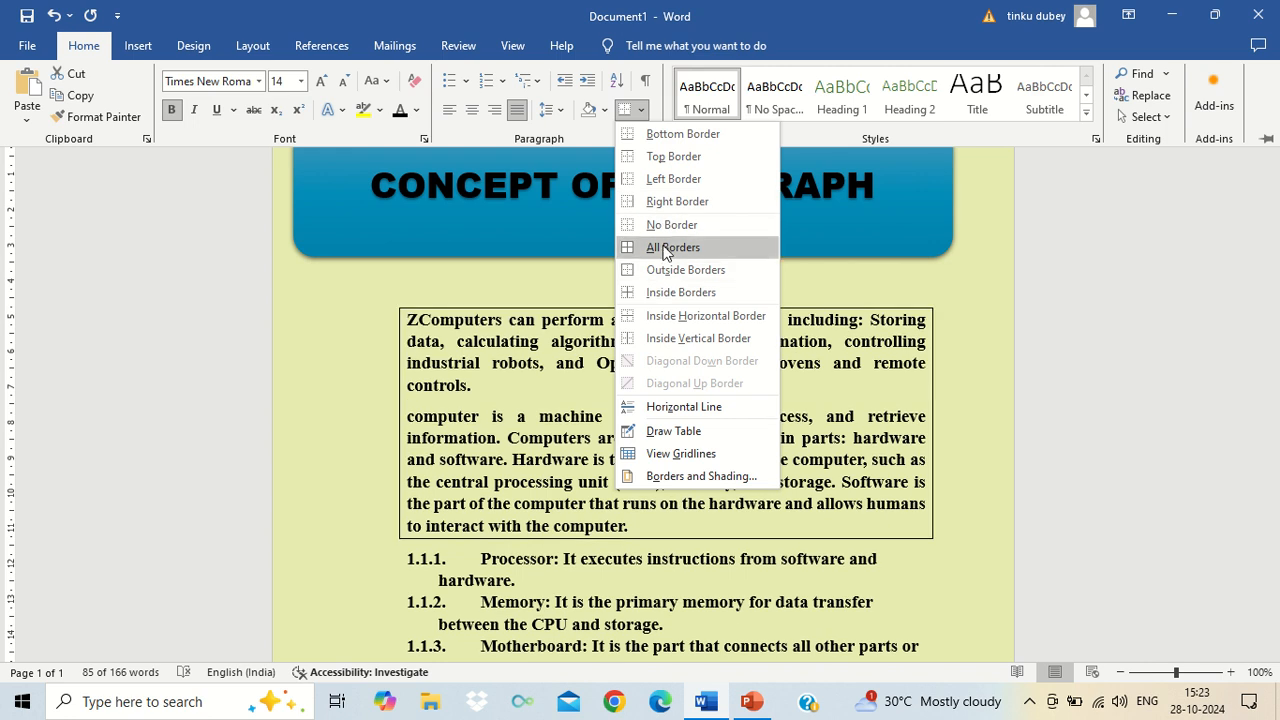
pyautogui.click(564, 264)
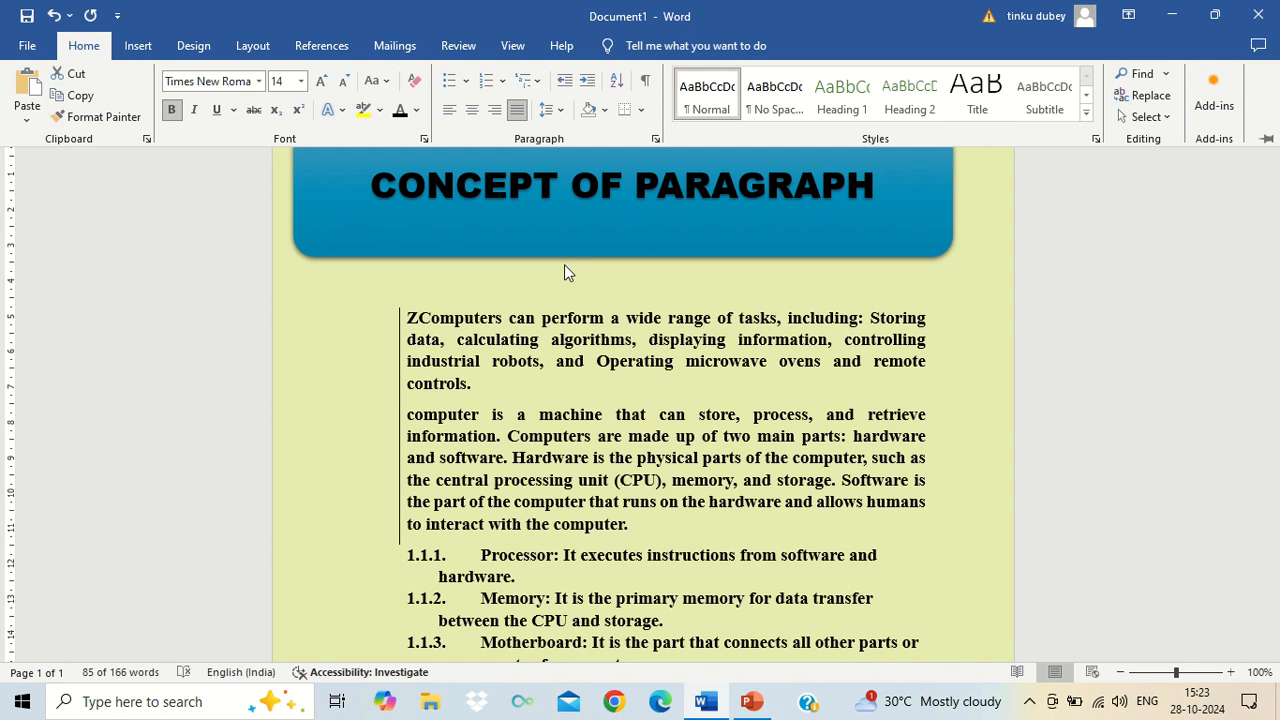